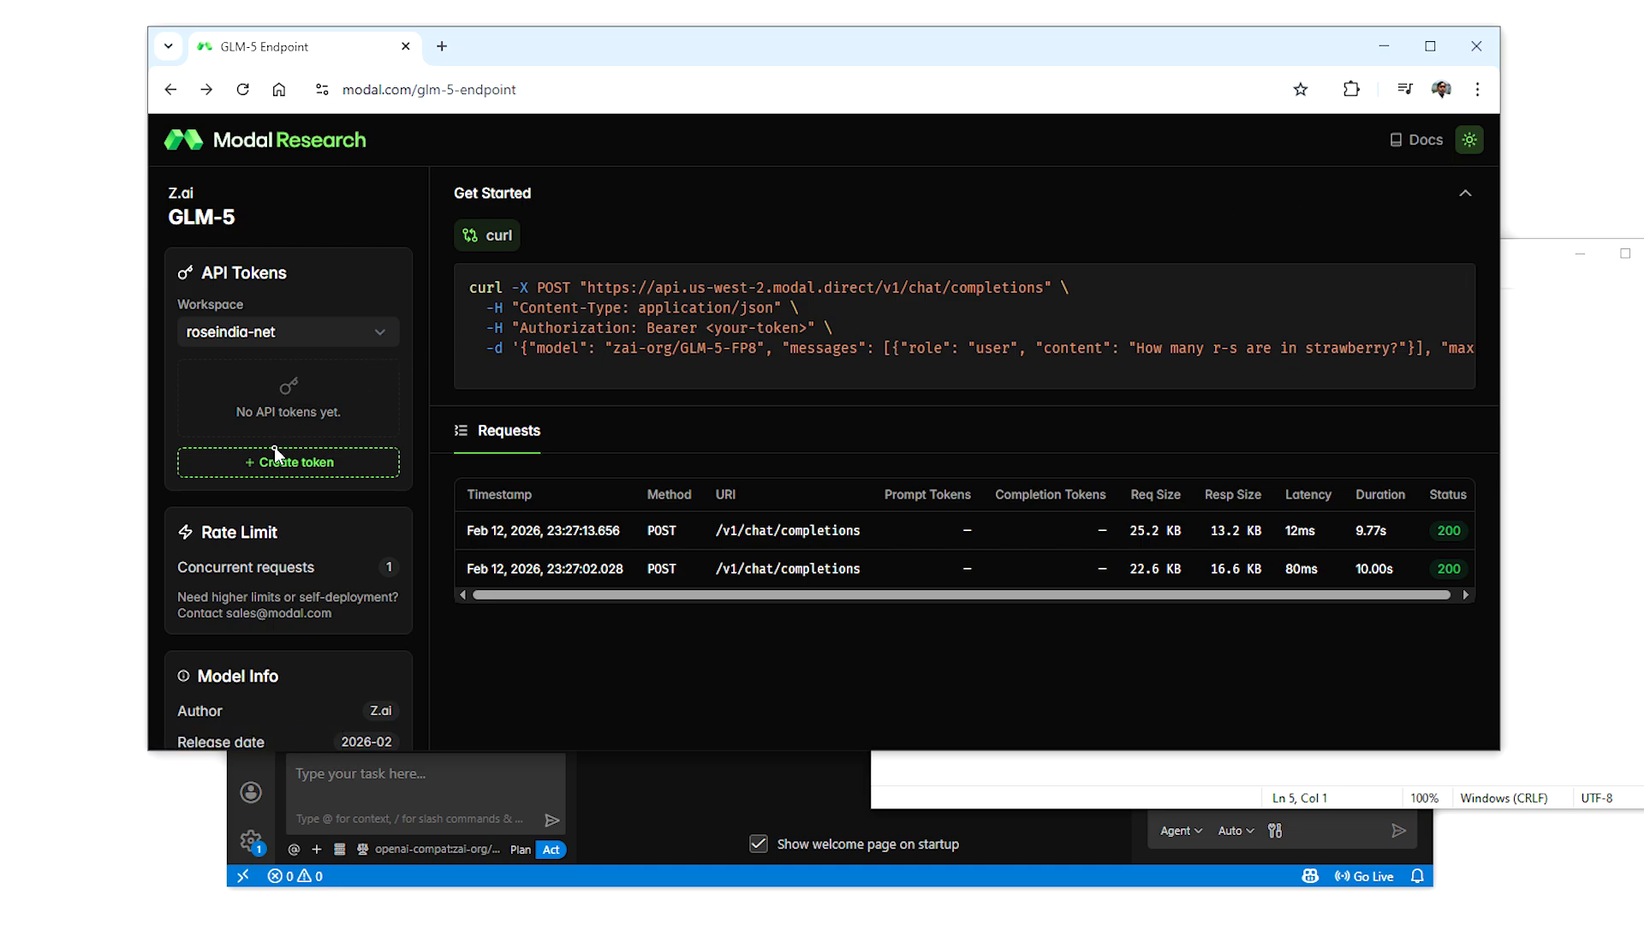
Step: Create an API token named testtoken in the roseindia-net workspace
left_click(321, 466)
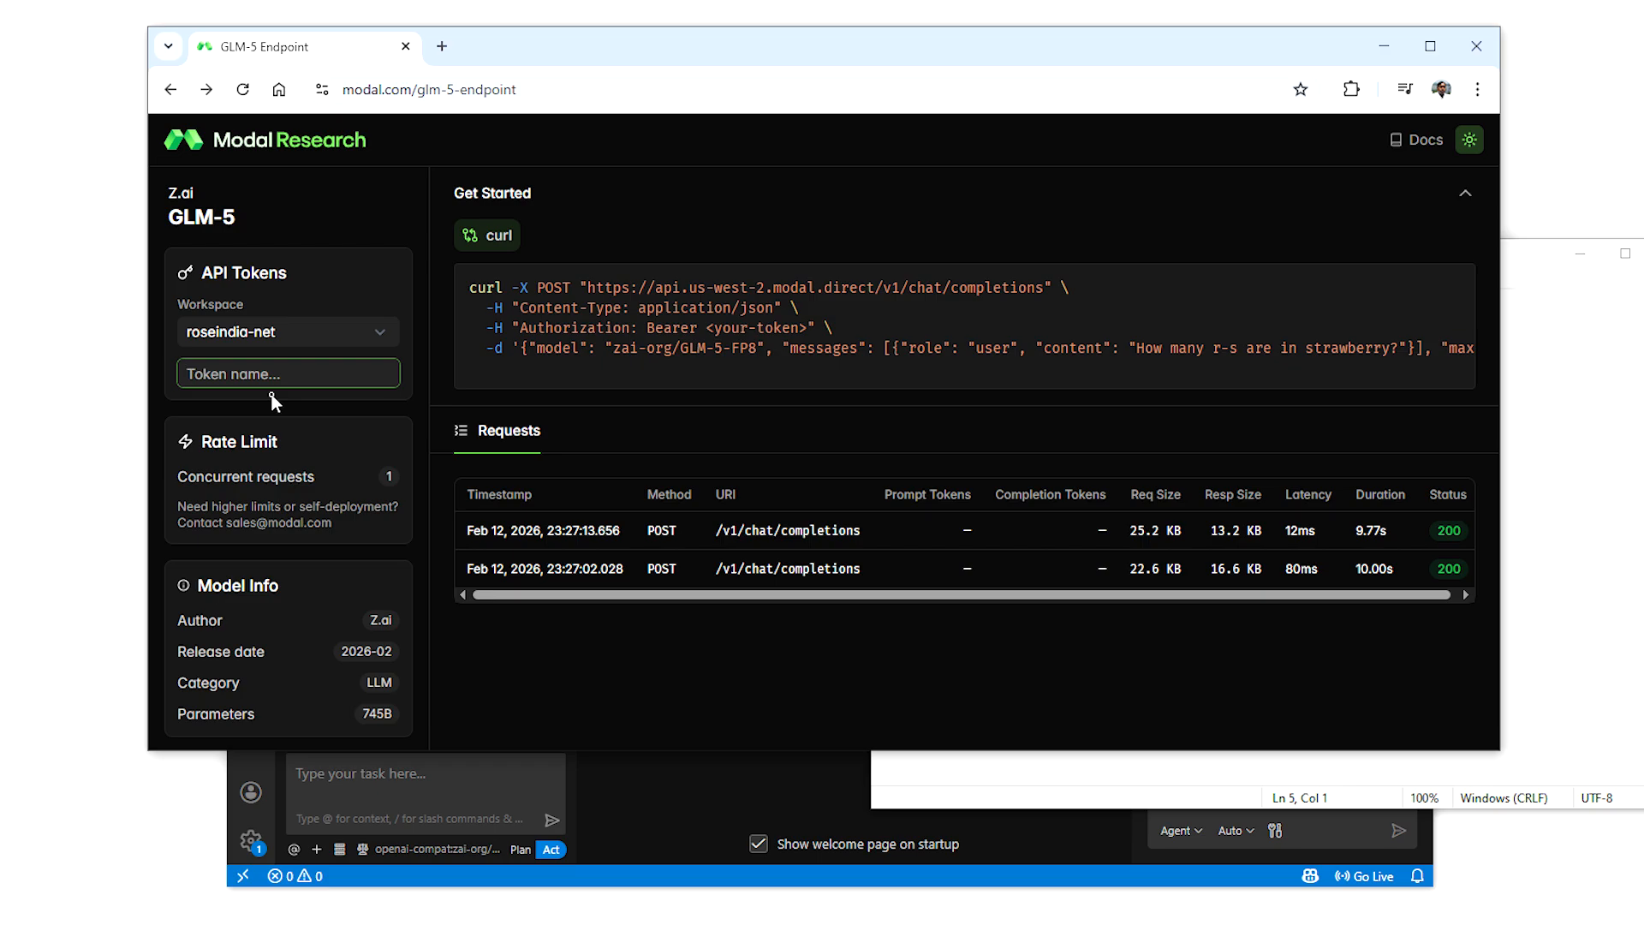
type("testtoken")
key("Return")
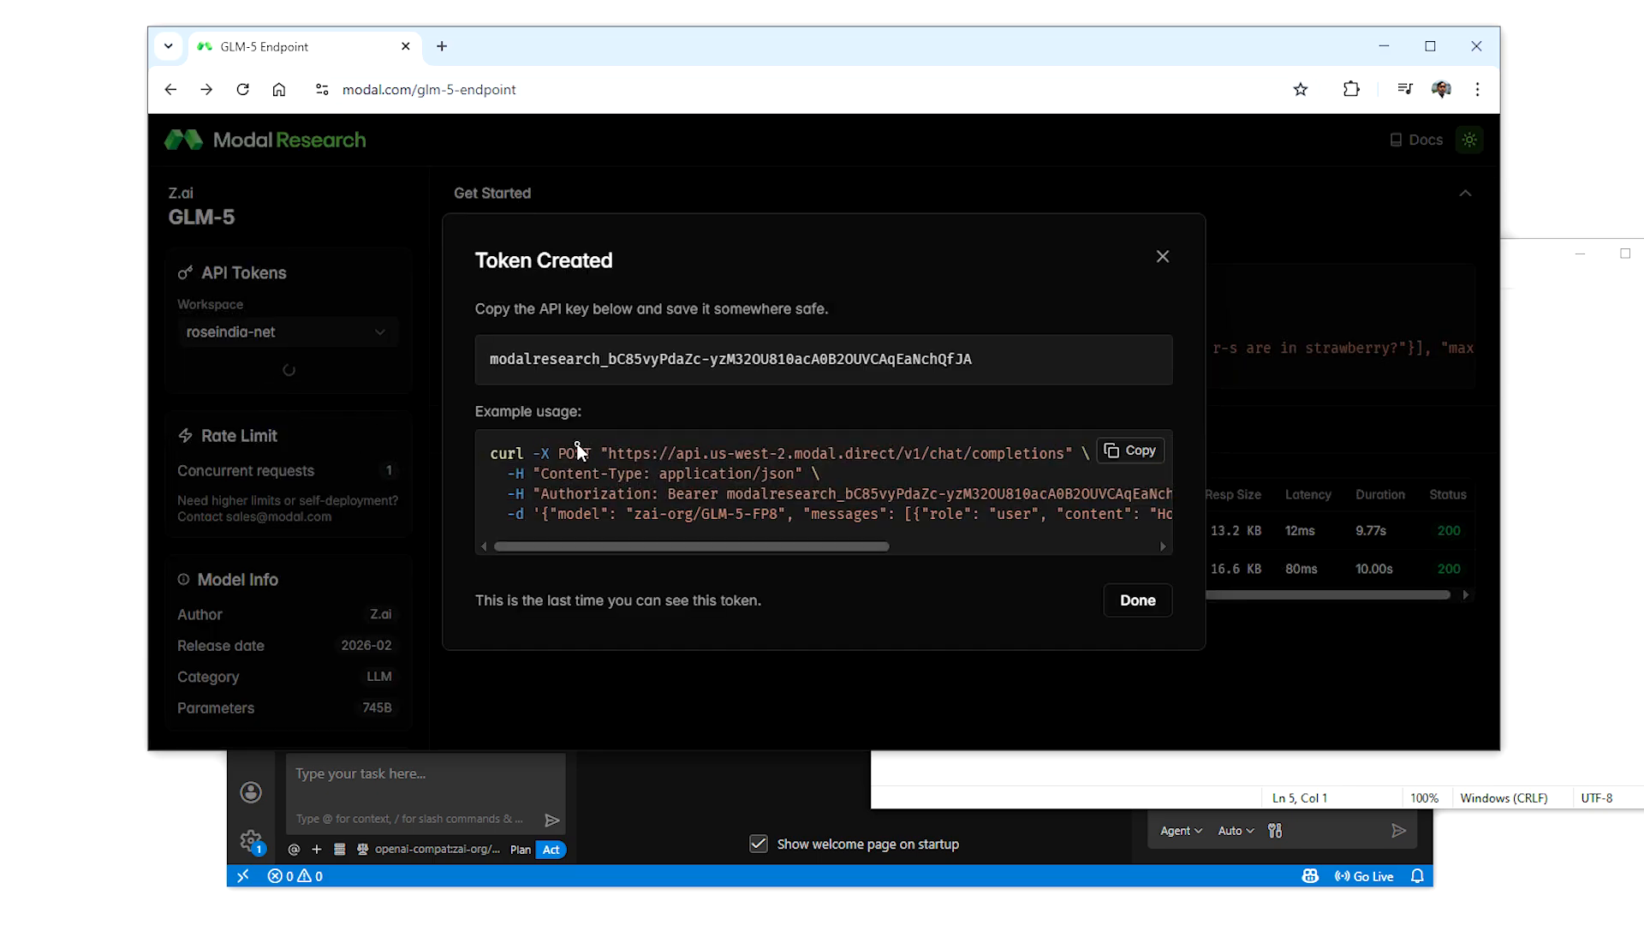
Step: Copy the newly created API key and paste it into the Notepad notes
mouse_move(974, 358)
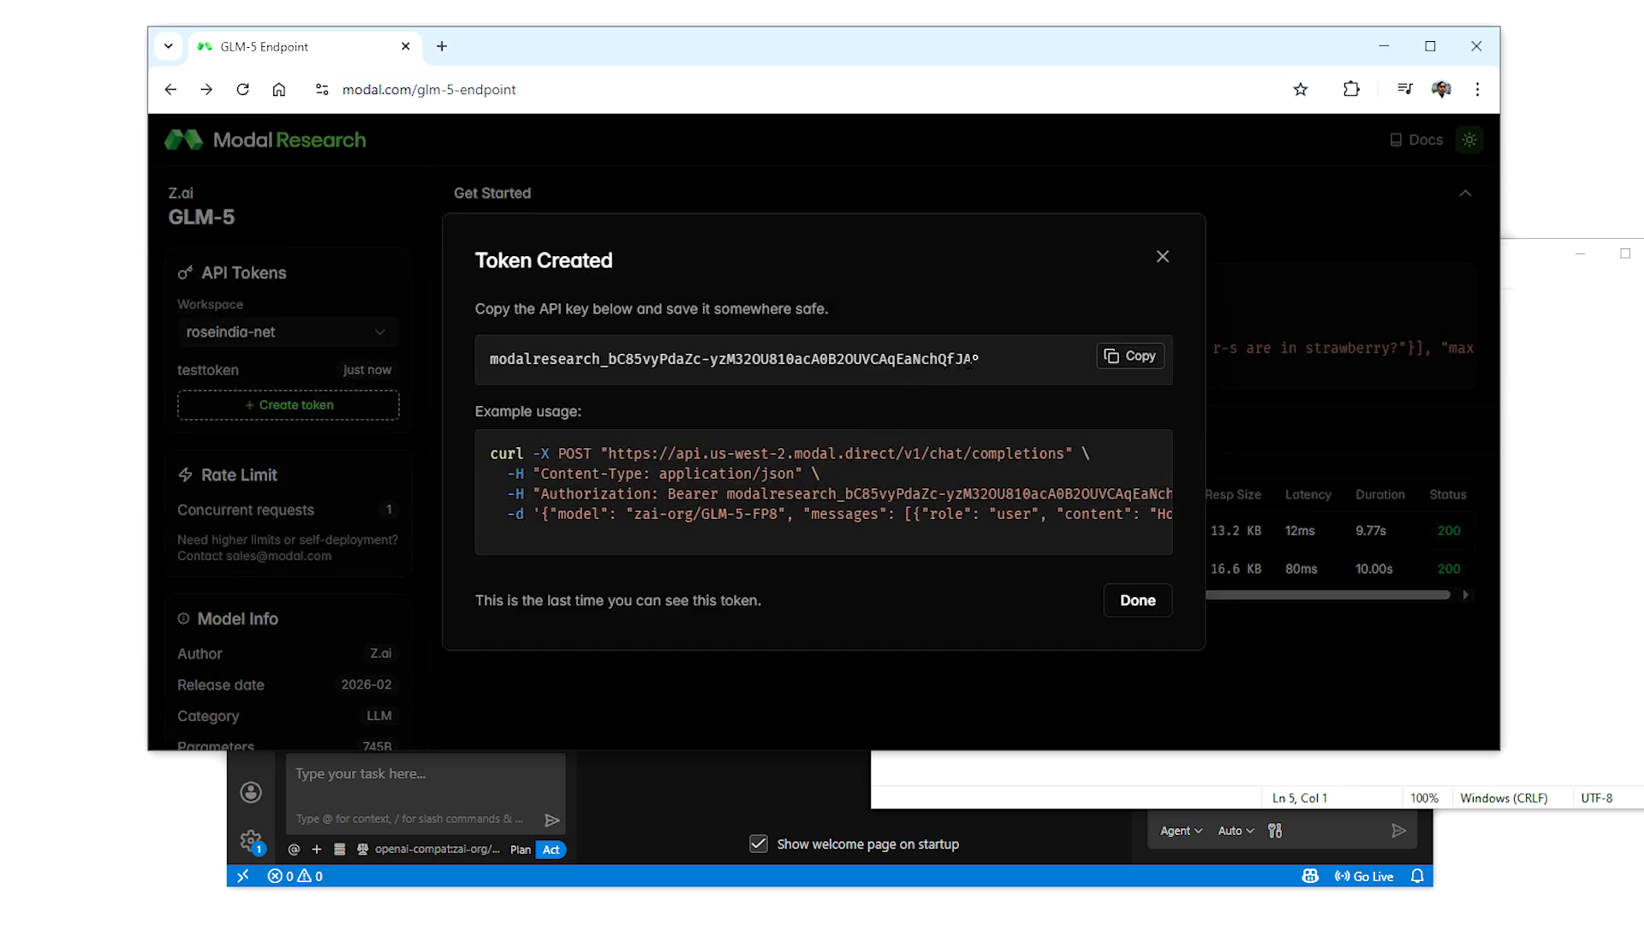
left_click(1118, 358)
left_click(1554, 389)
key("ctrl+v")
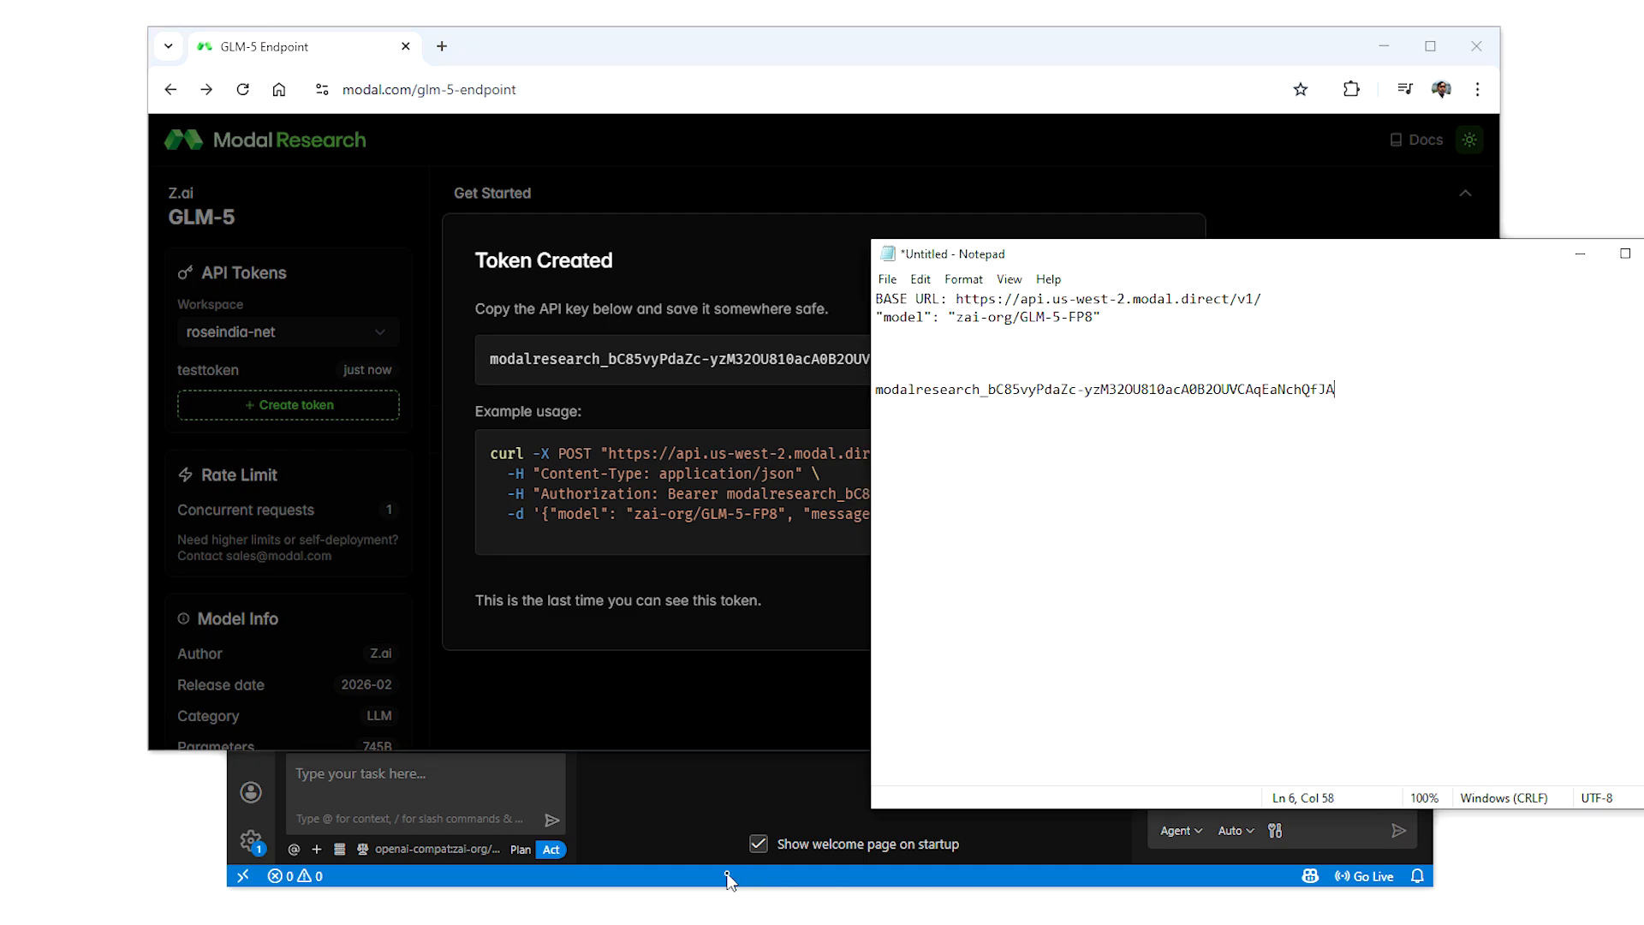
left_click(809, 471)
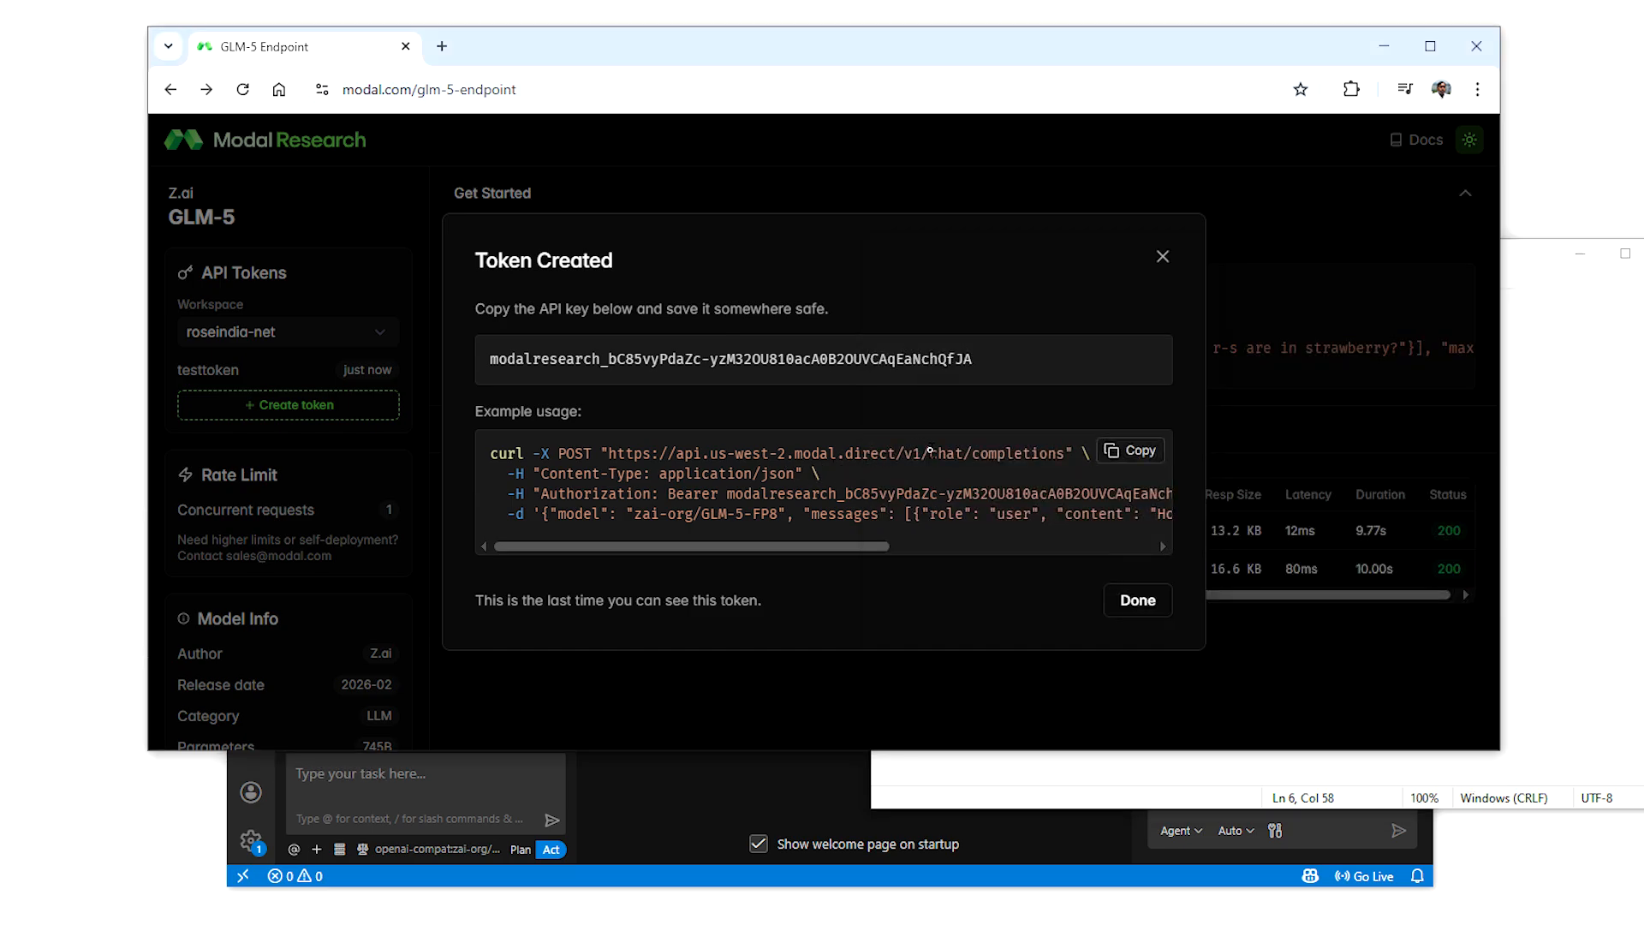
left_click_drag(929, 452, 610, 452)
right_click(666, 445)
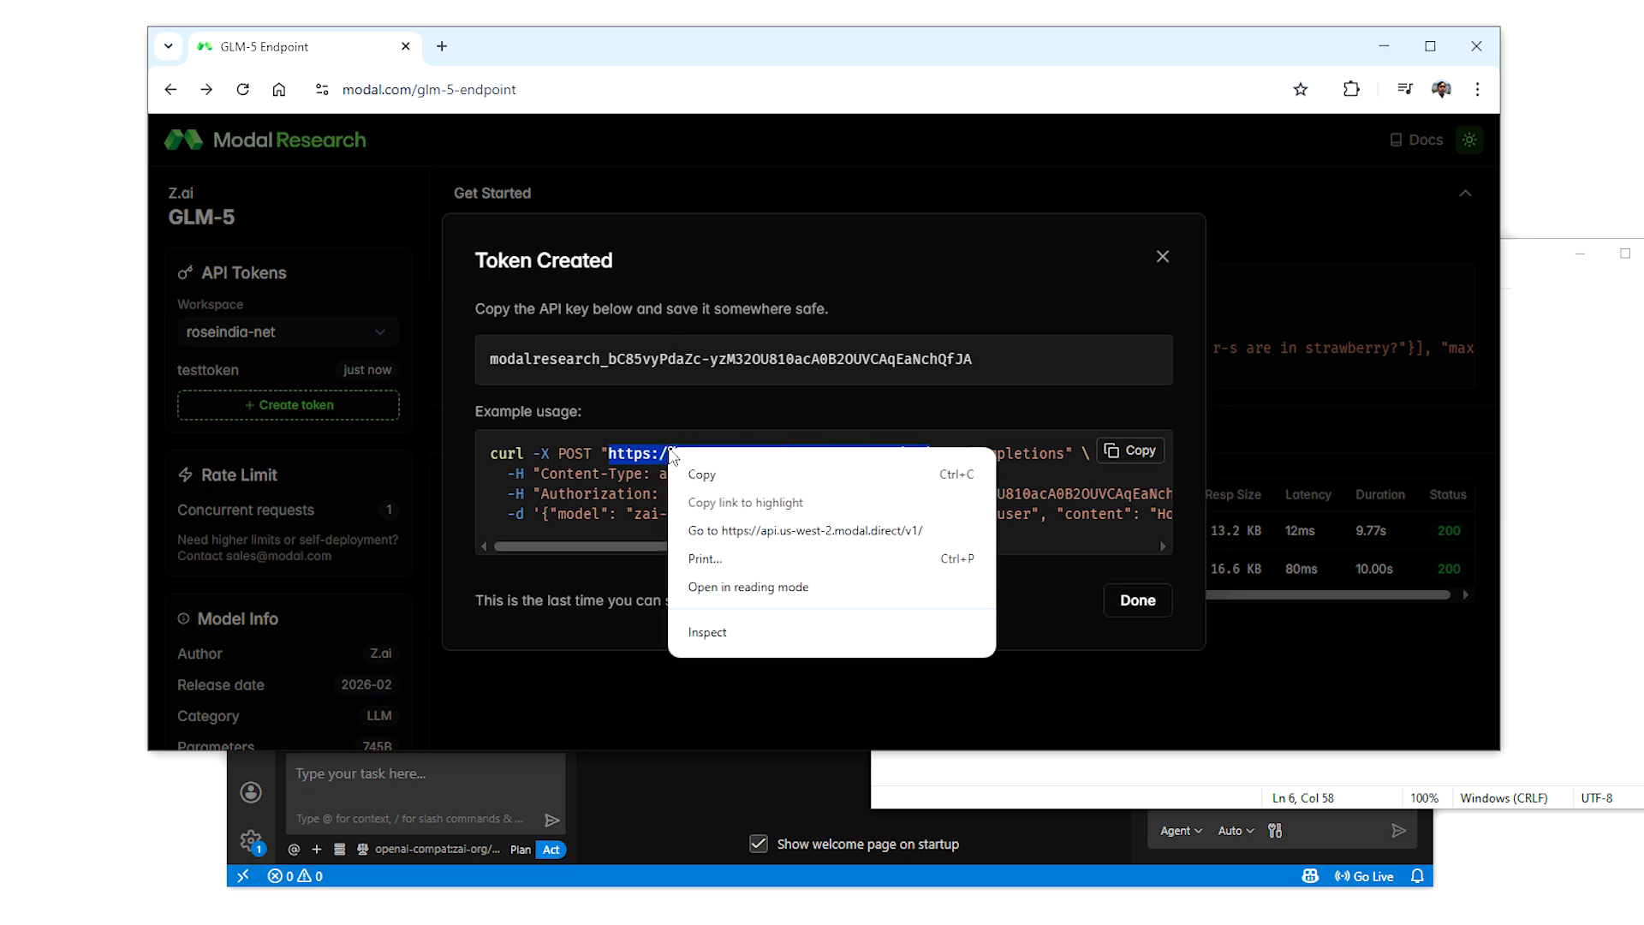
left_click(732, 472)
left_click(1626, 437)
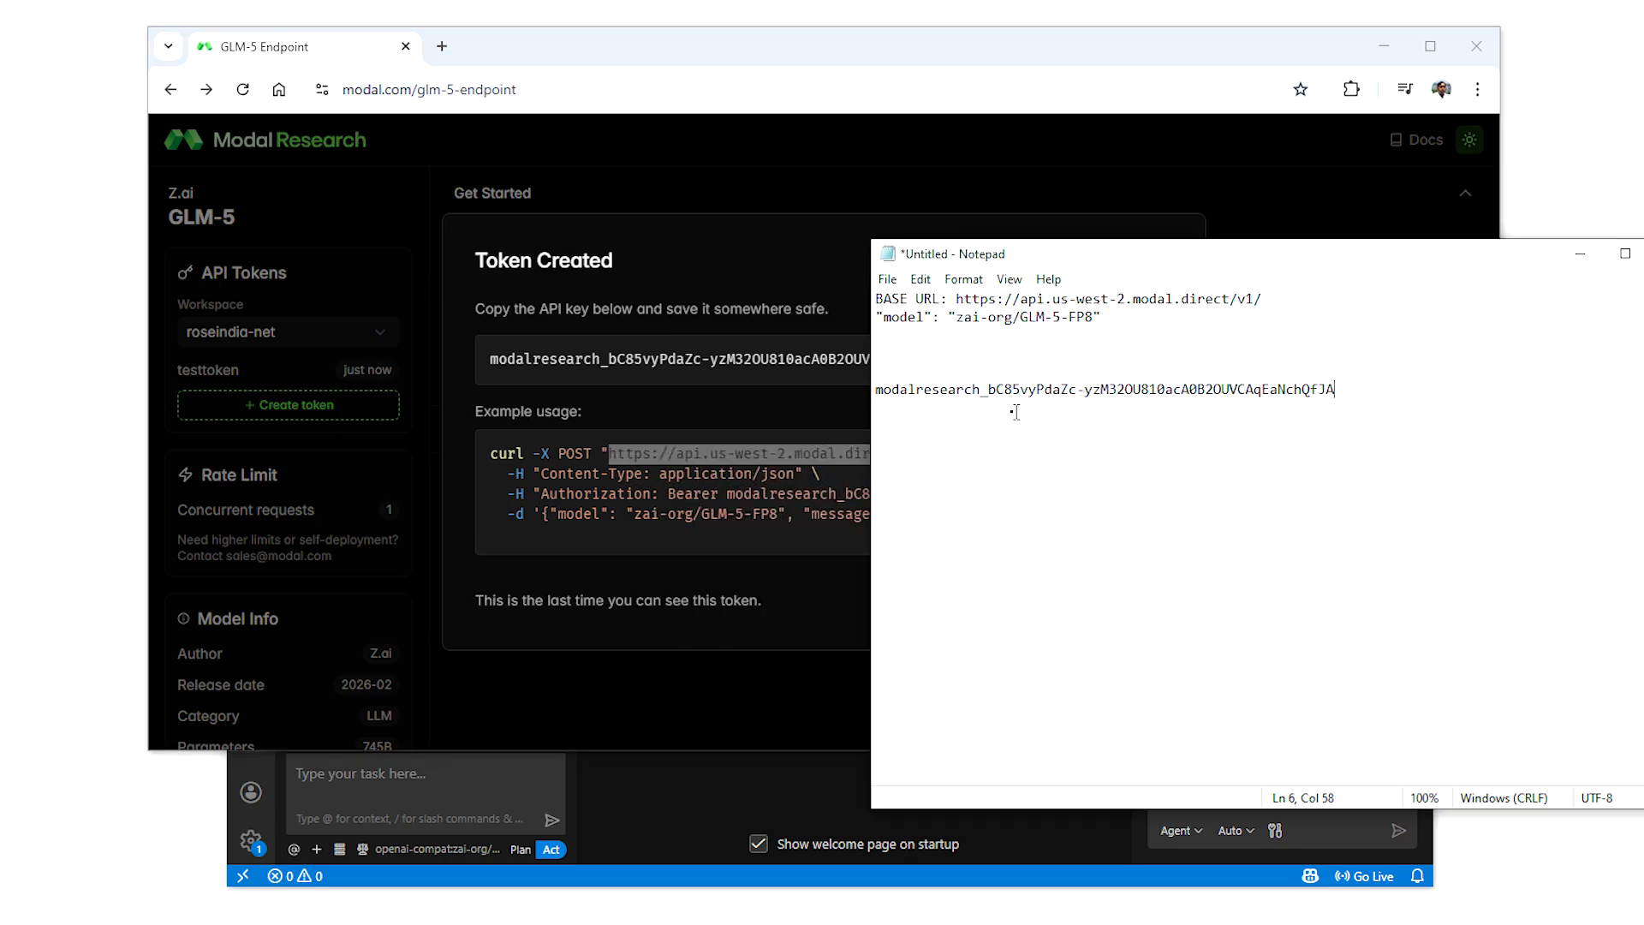
left_click(1122, 345)
key("ctrl+v")
triple_click(1123, 351)
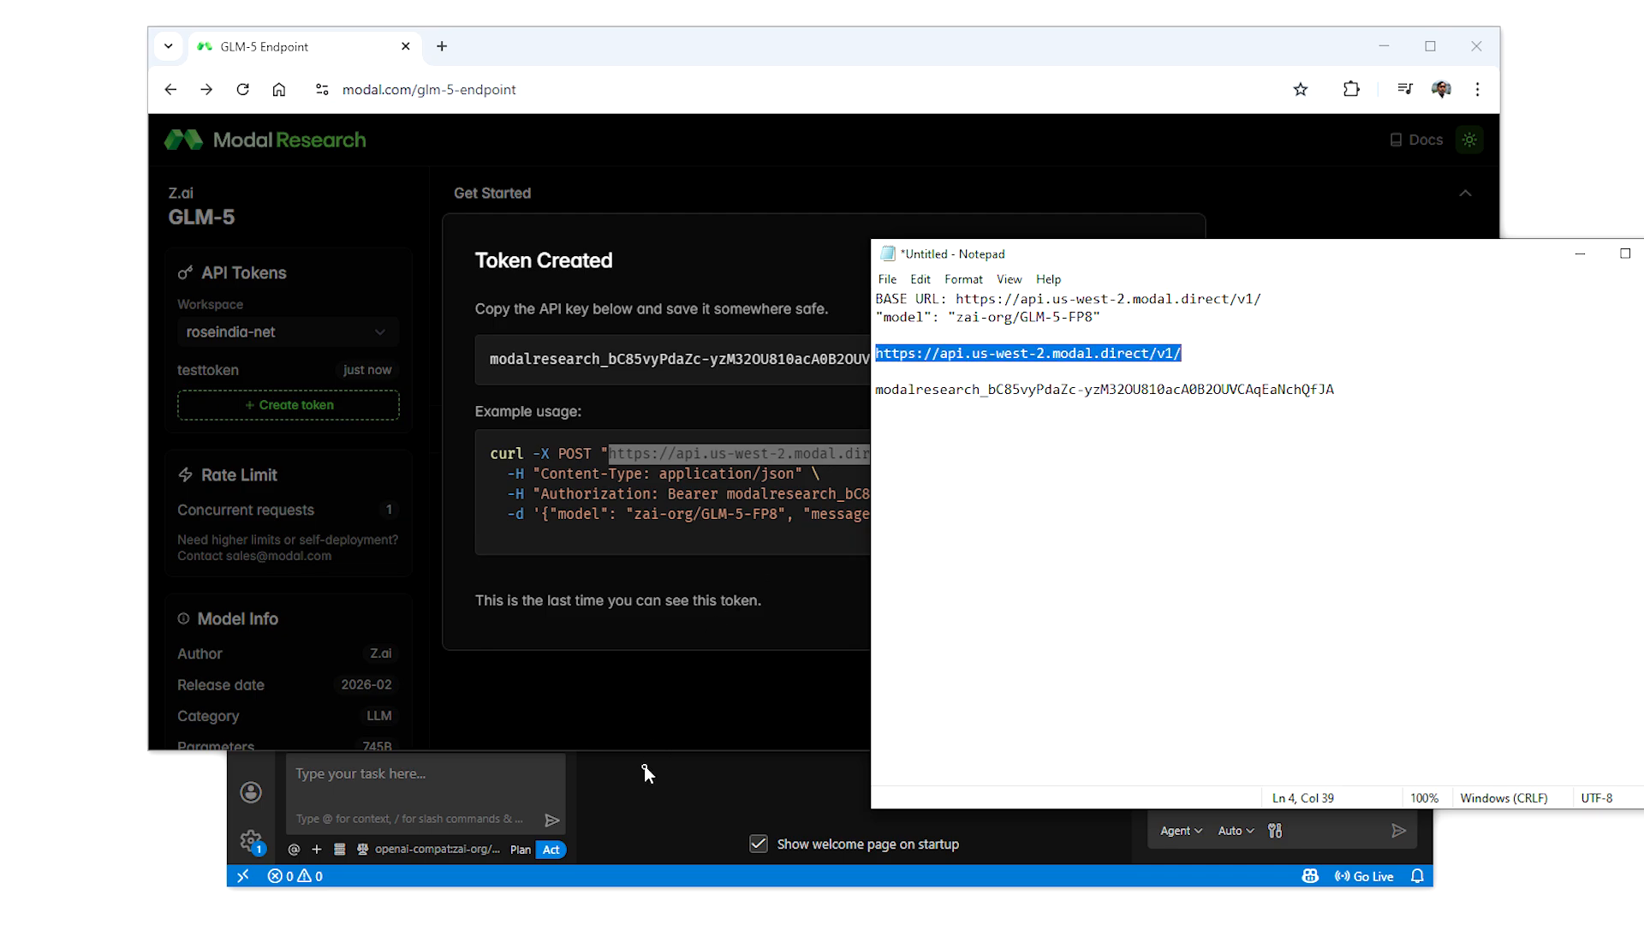
Step: Switch to VS Code, dismiss Cline's tip cards and set the API provider in its API configuration to OpenAI Compatible
left_click(643, 797)
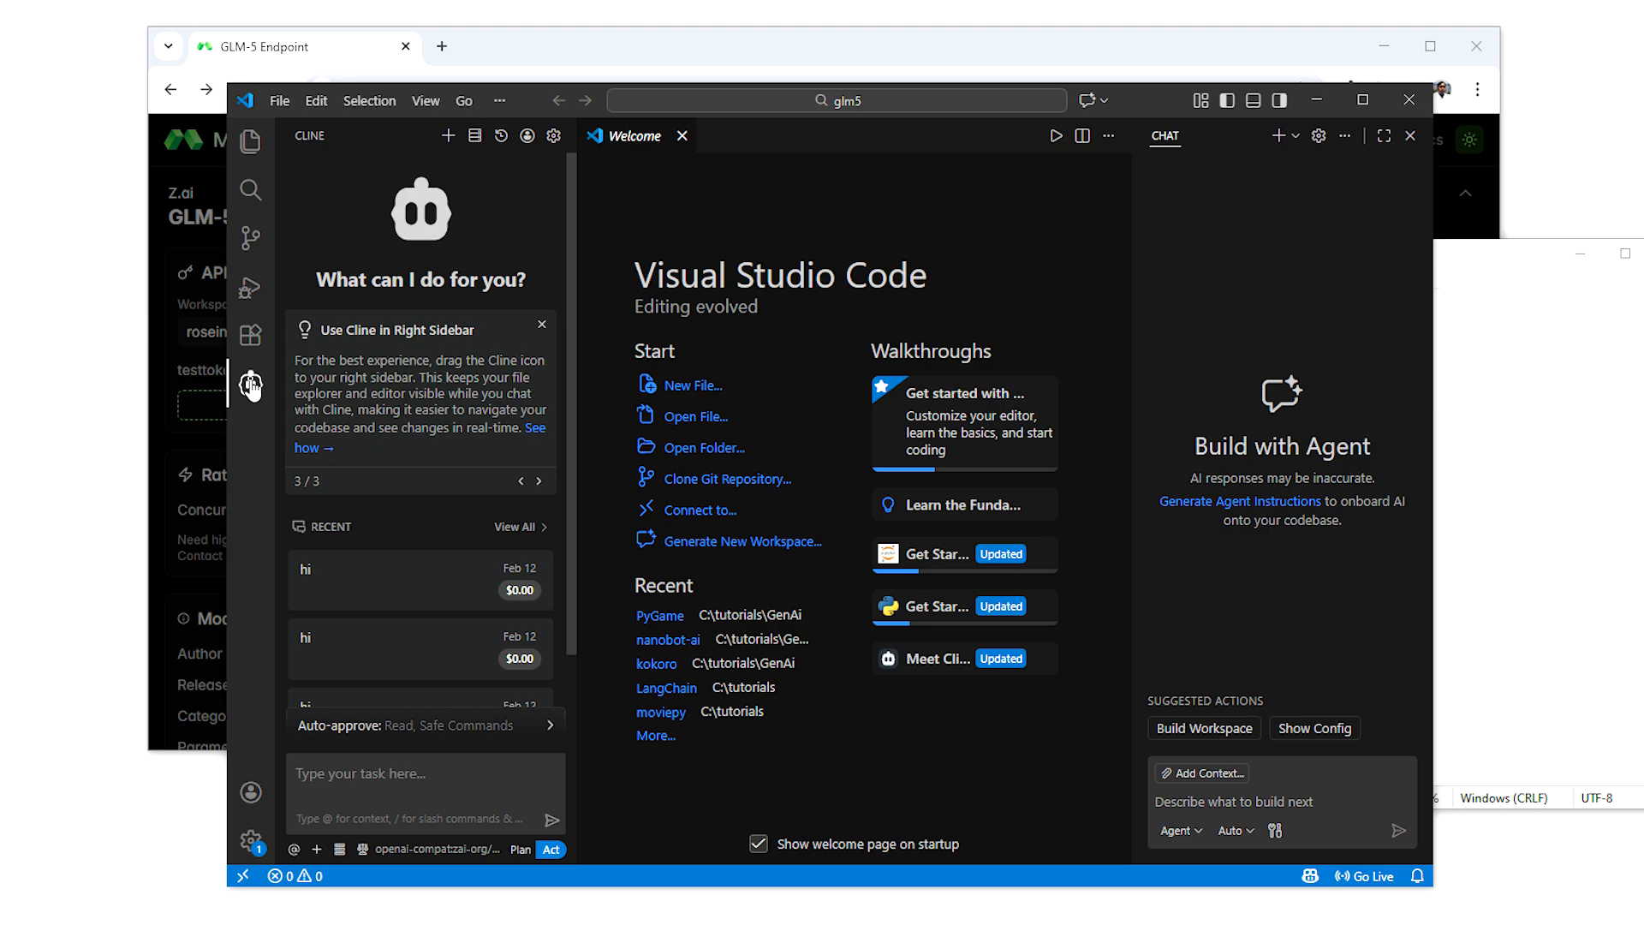
left_click(541, 324)
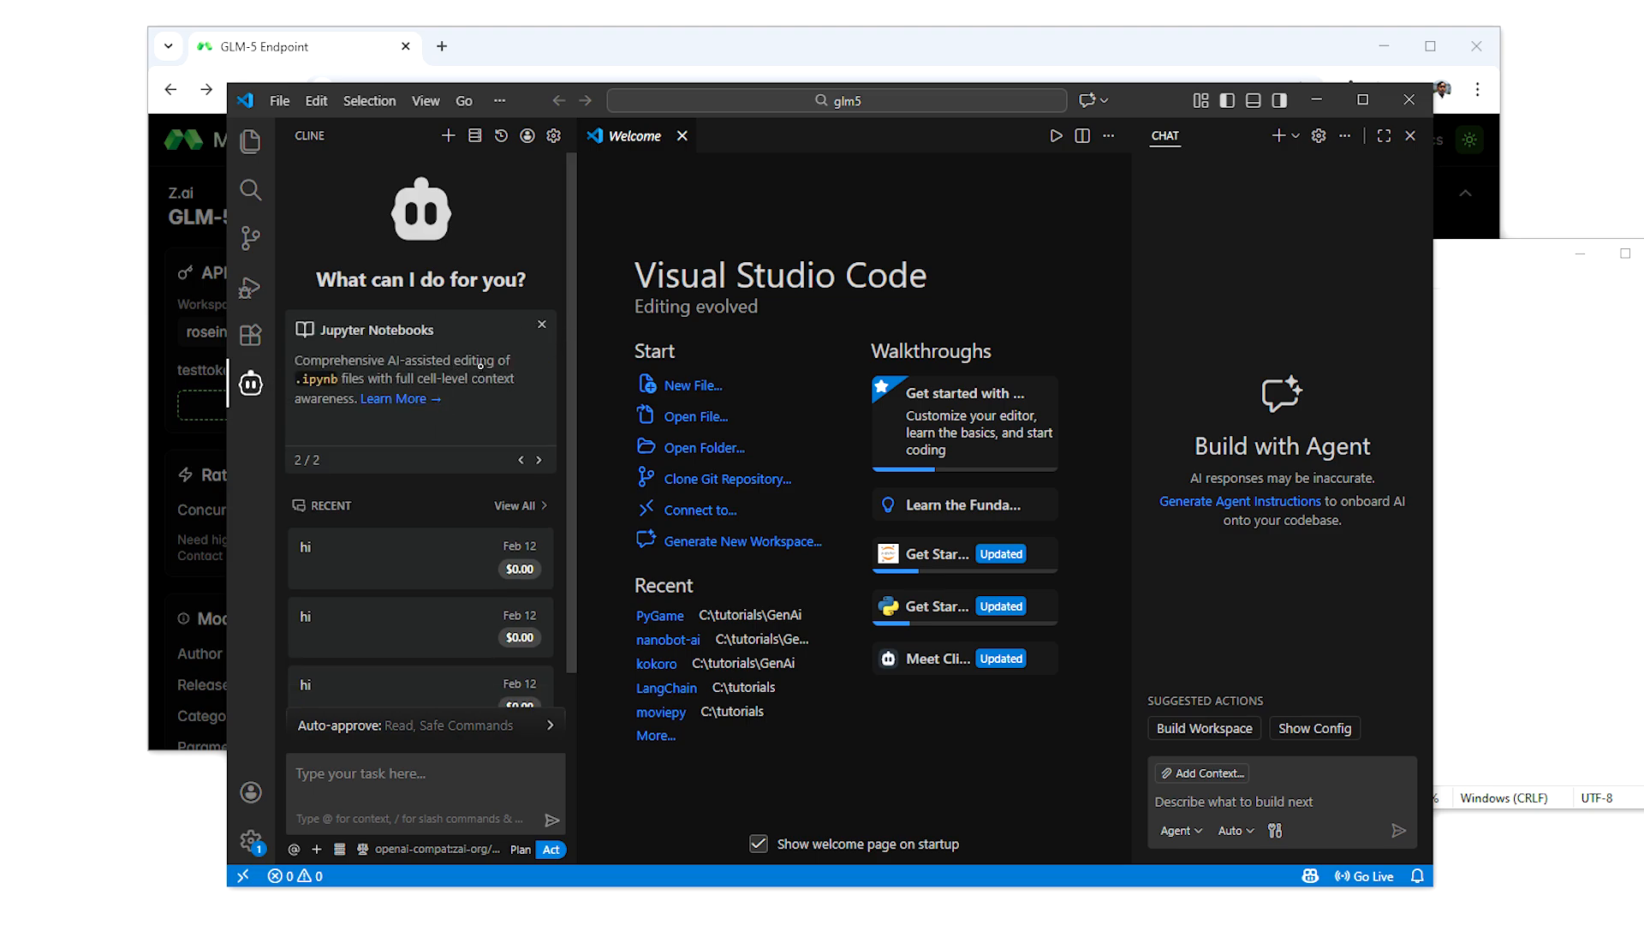
left_click(541, 324)
left_click(333, 425)
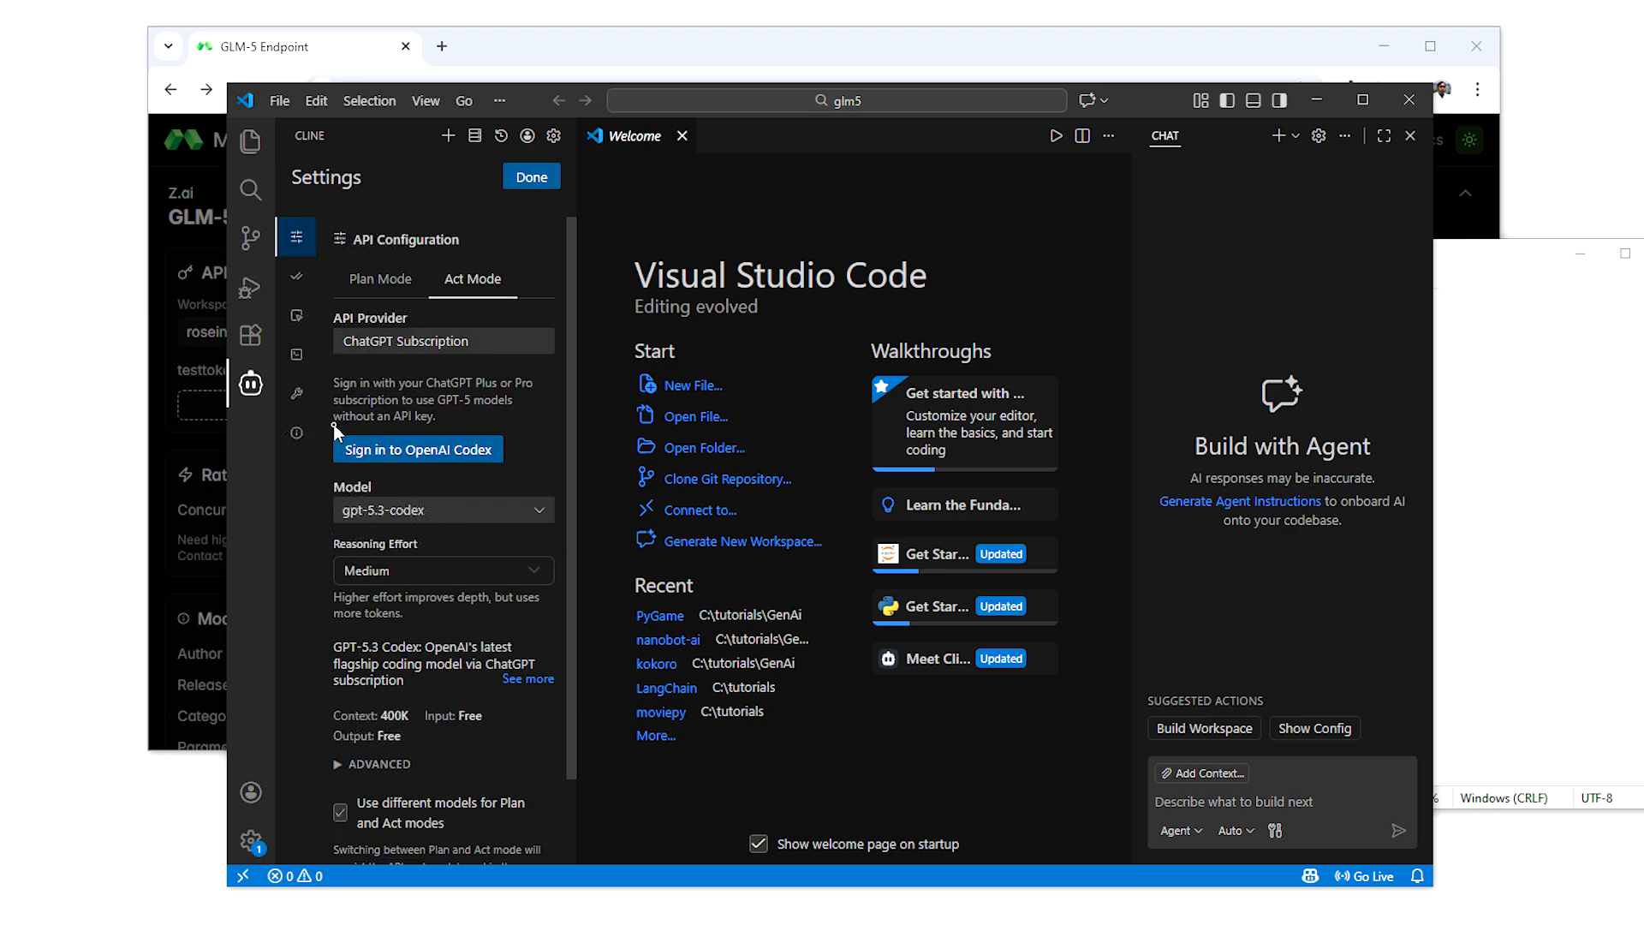
left_click(408, 339)
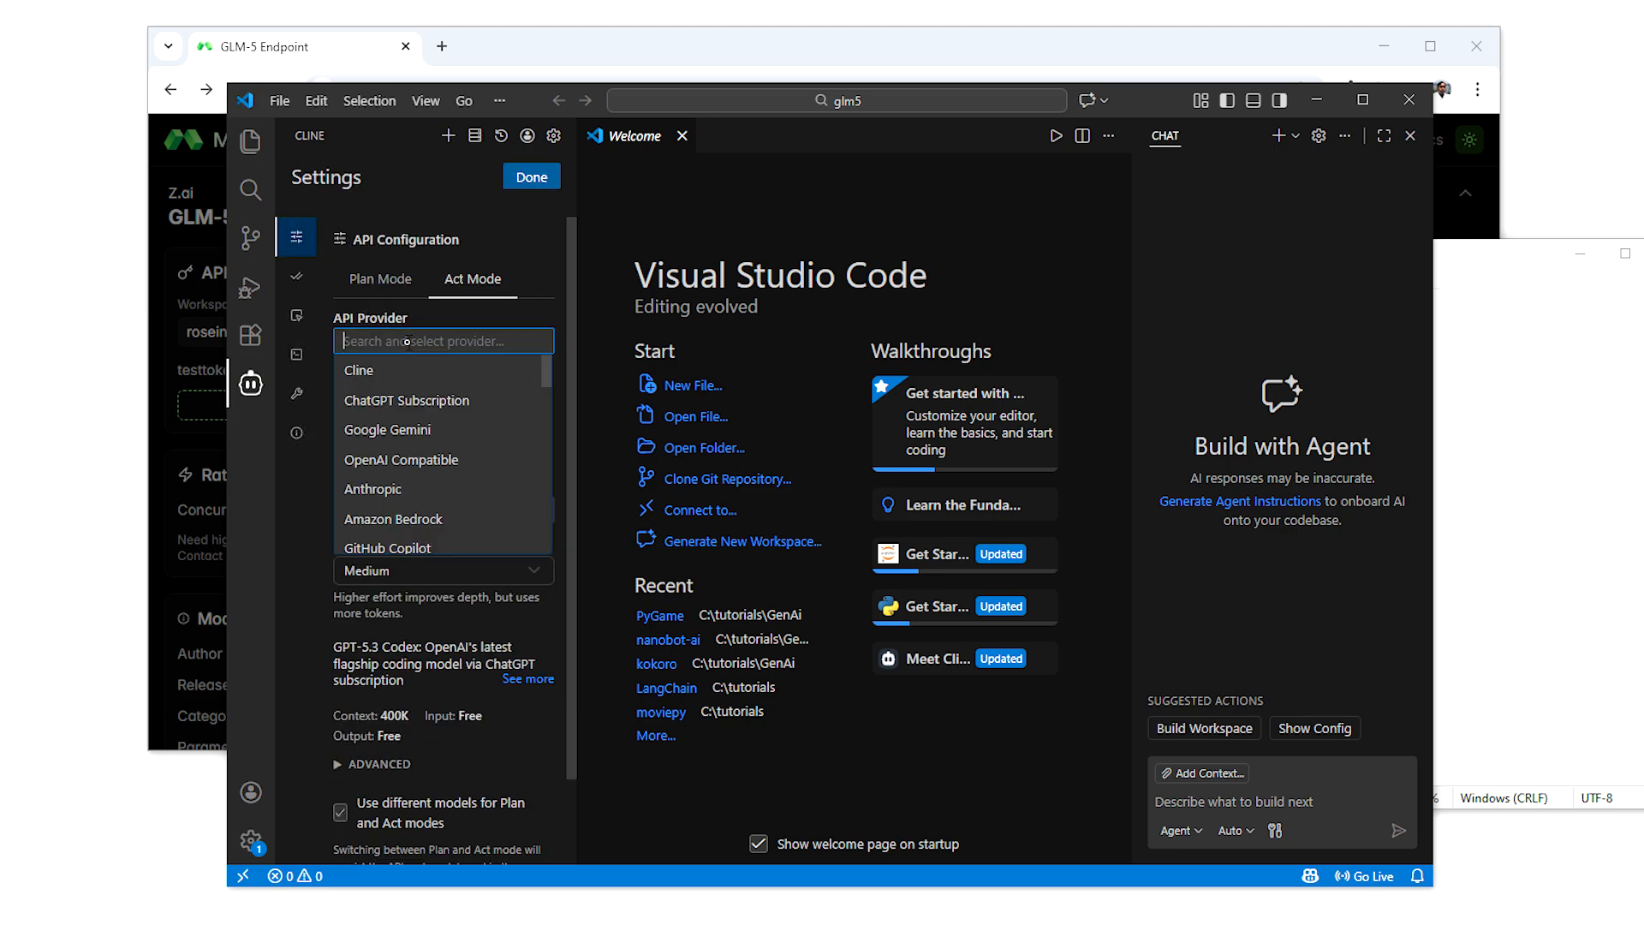
left_click(409, 460)
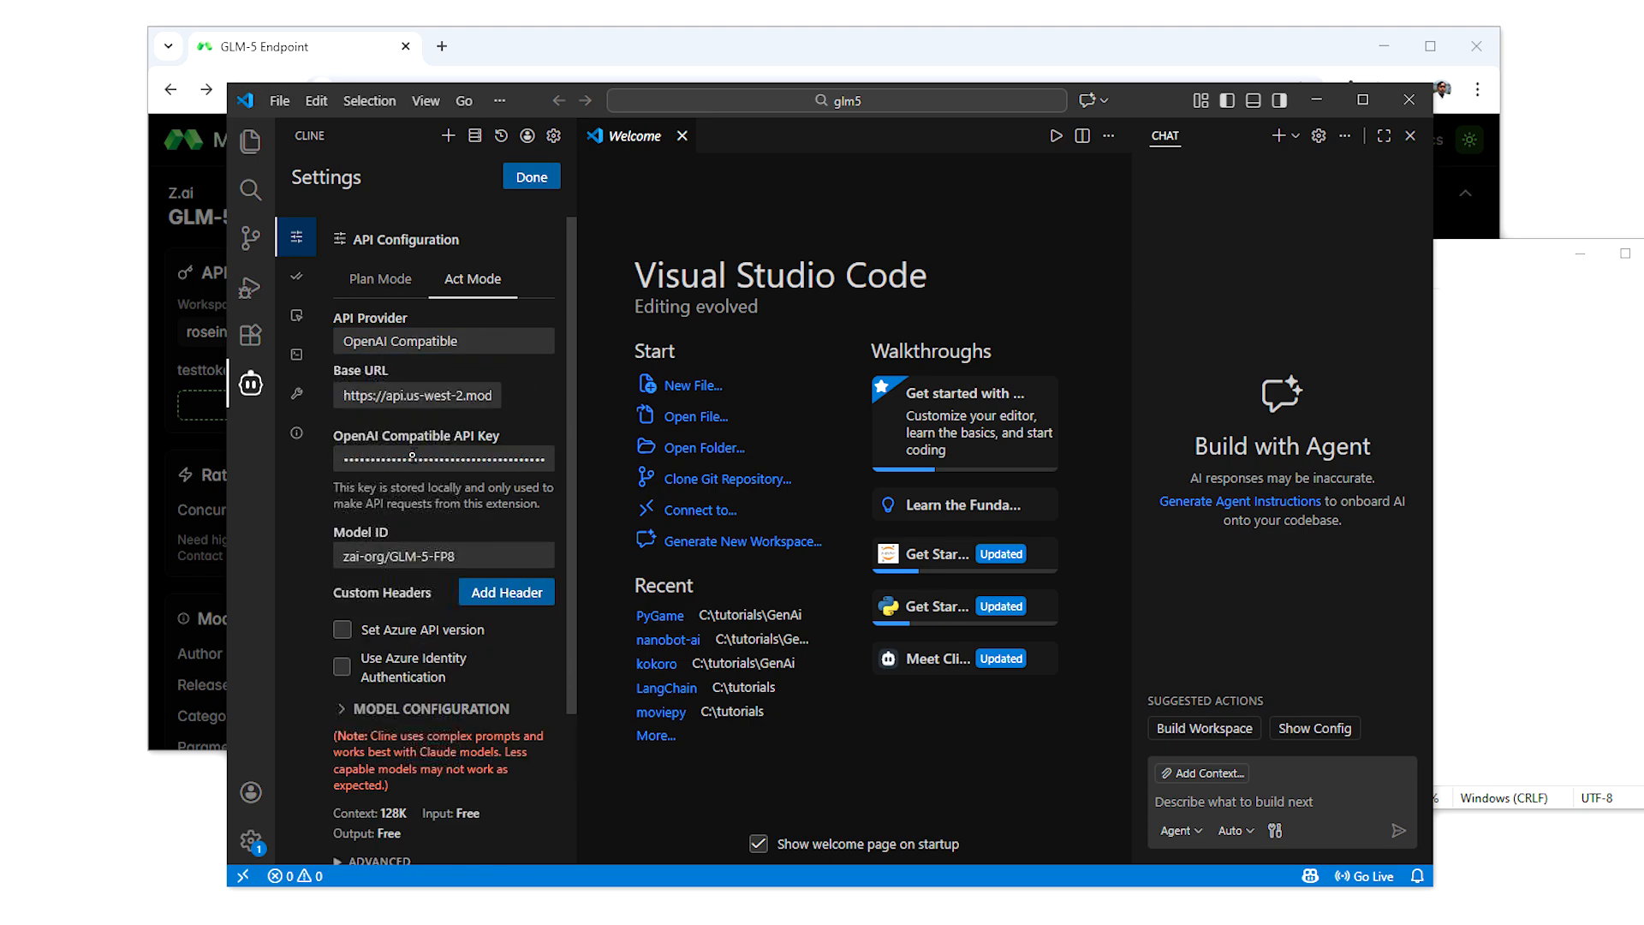
left_click(446, 398)
left_click(1507, 415)
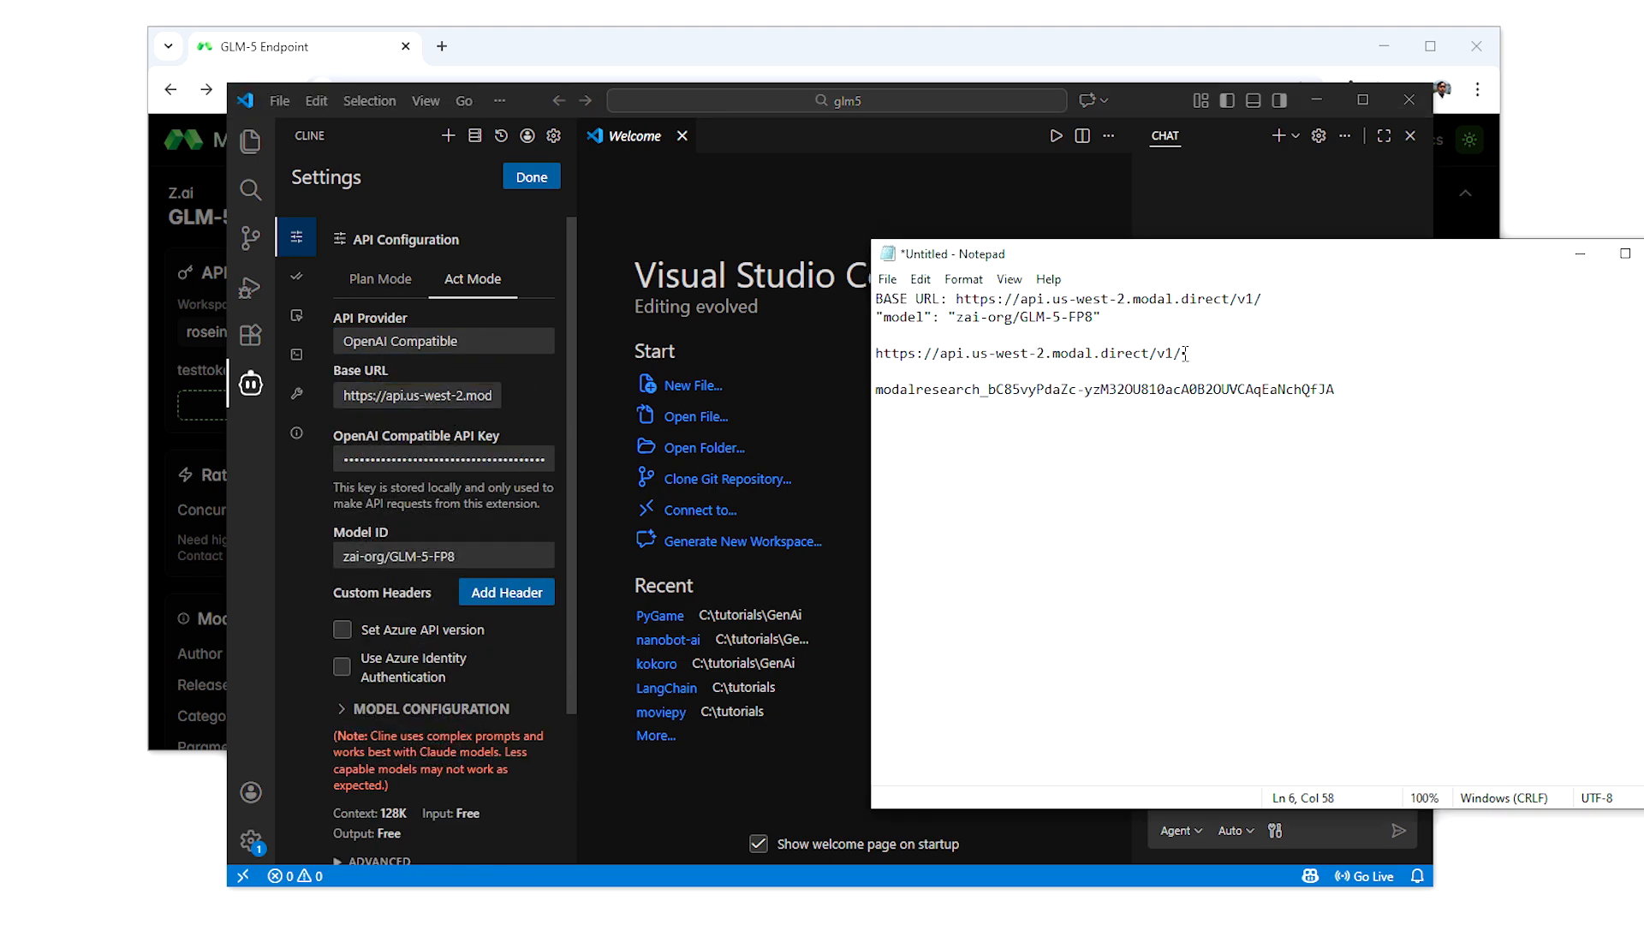
left_click_drag(1186, 353, 874, 353)
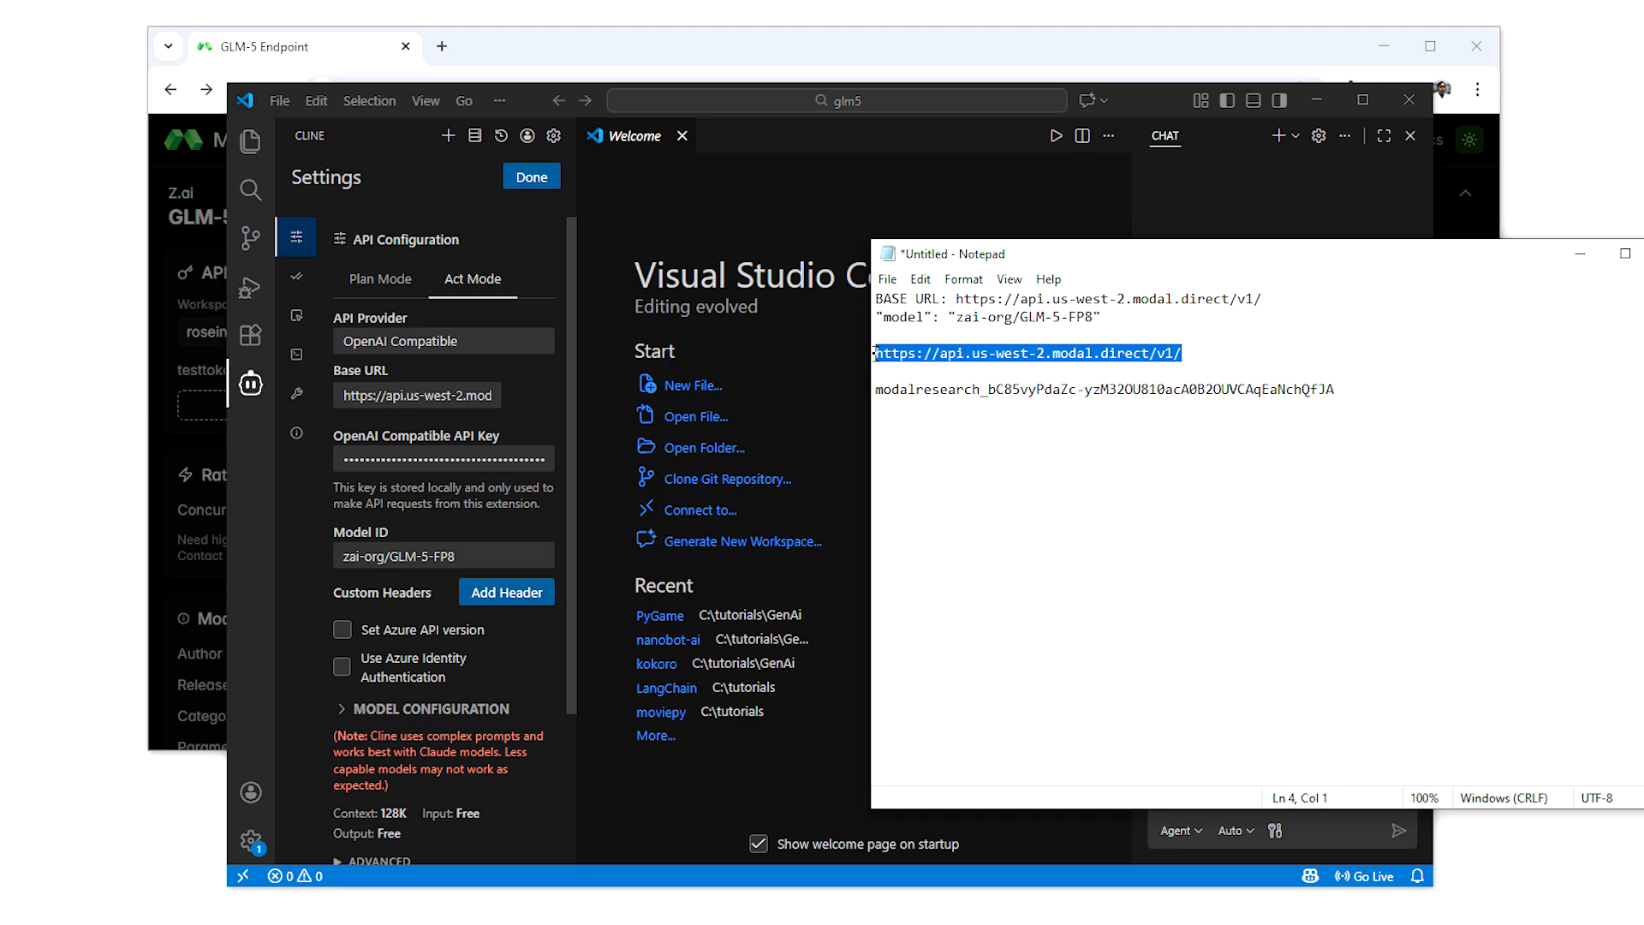
left_click(532, 418)
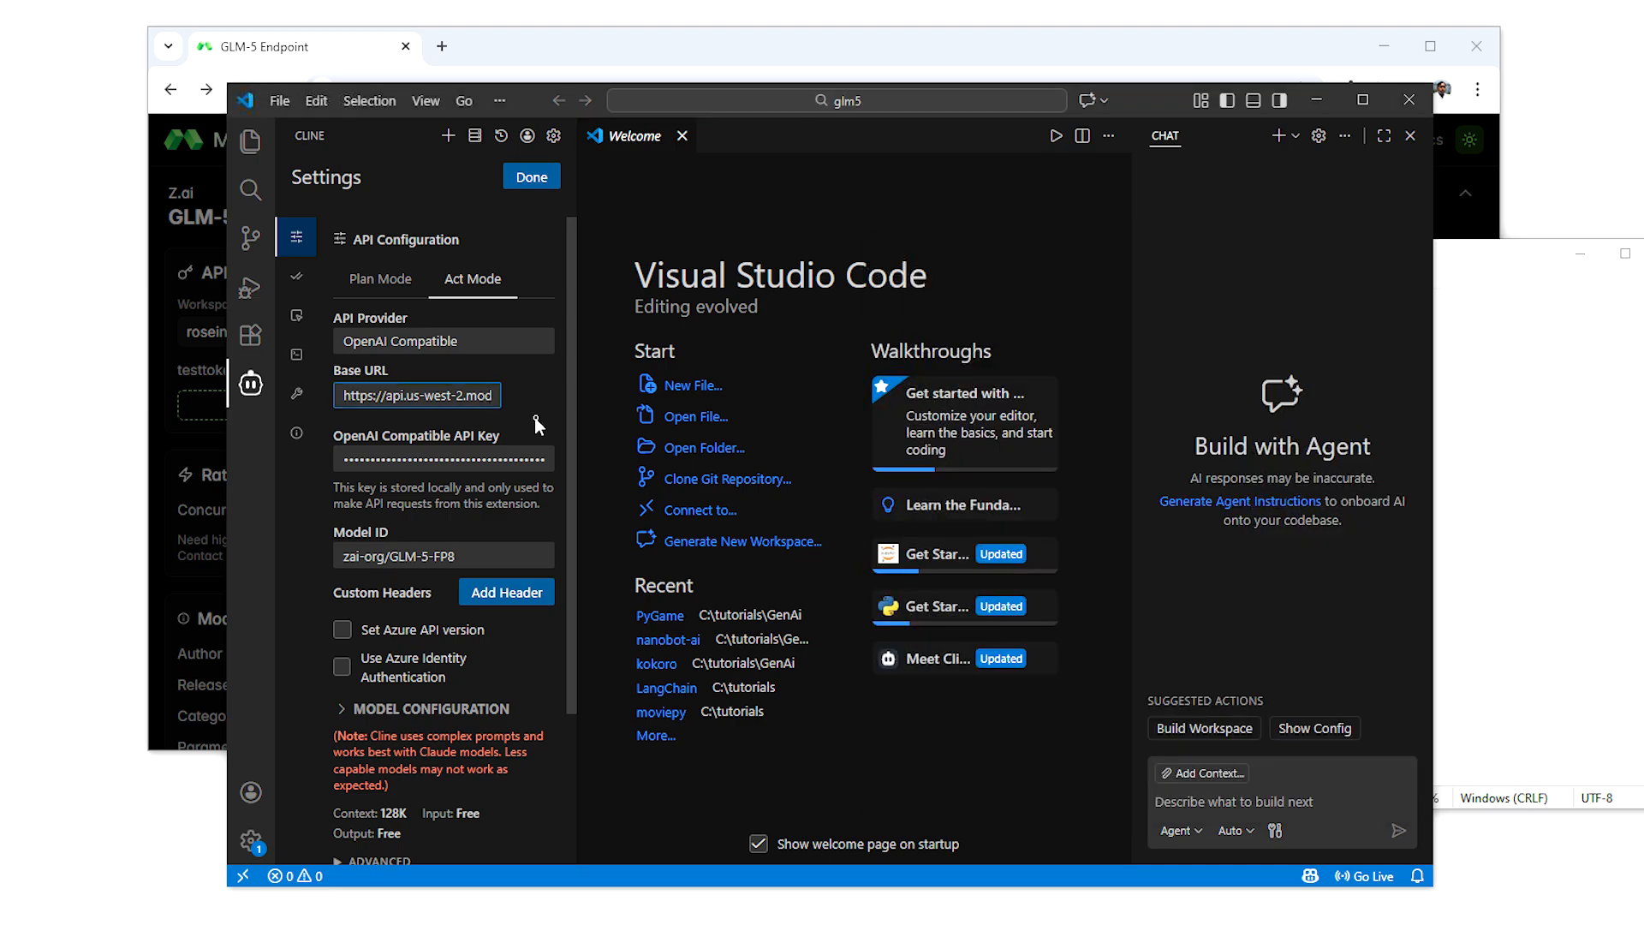
key("ctrl+a")
key("ctrl+v")
Step: Replace the OpenAI Compatible API key in Cline with the new key from the Notepad notes
left_click(524, 460)
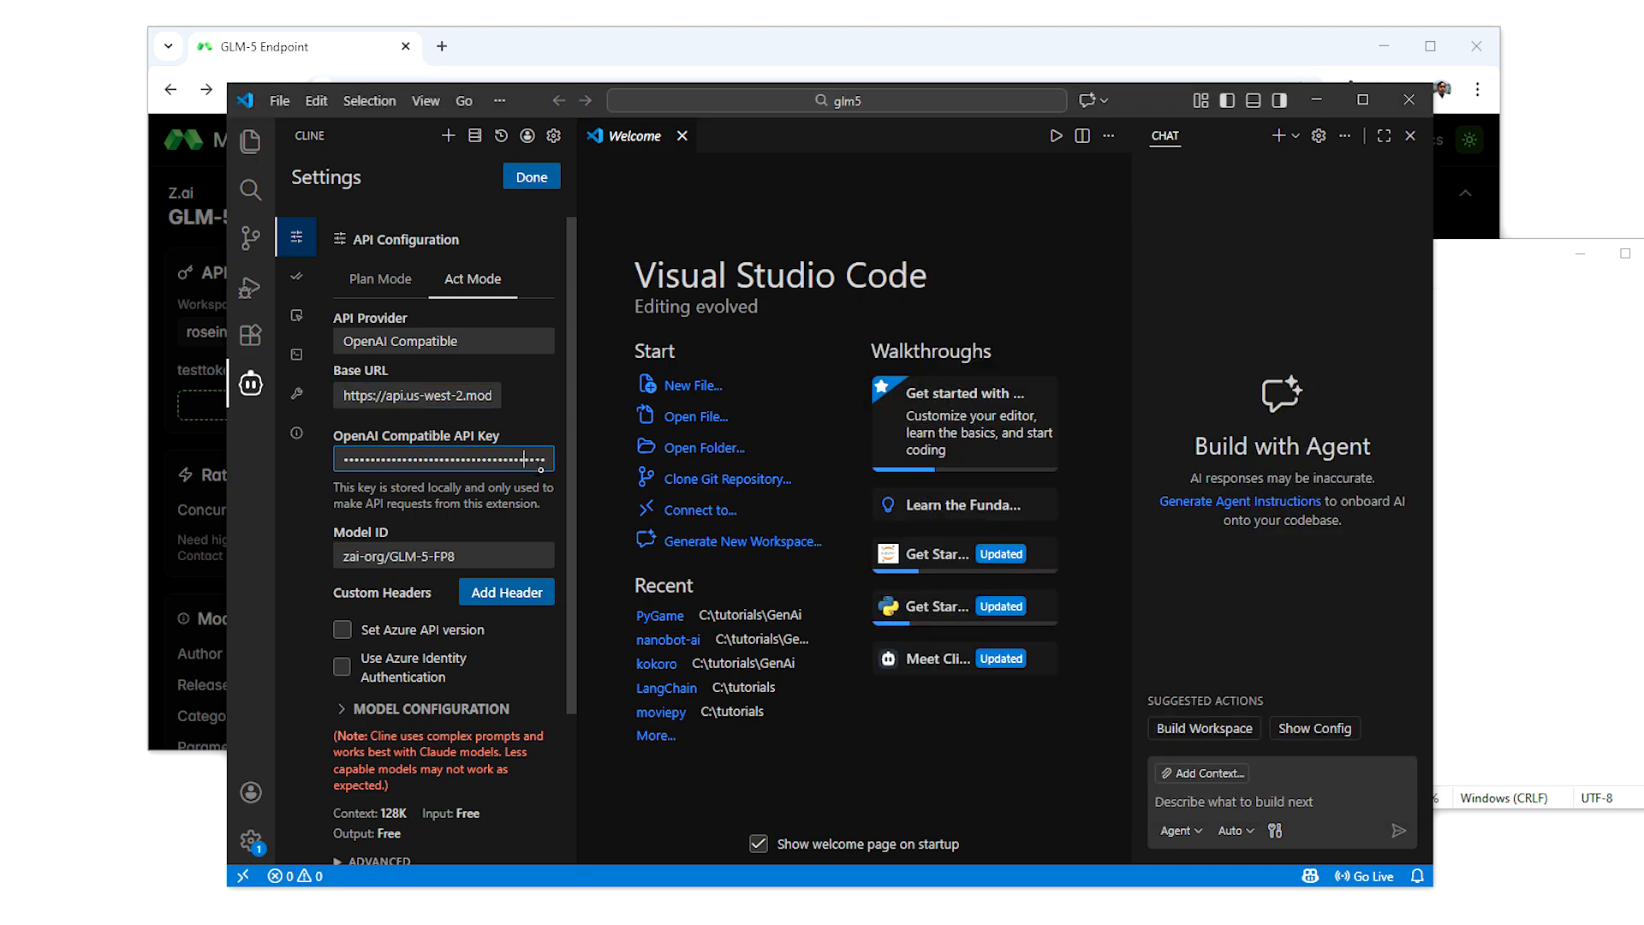
key("ctrl+a")
key("BackSpace")
left_click(1523, 528)
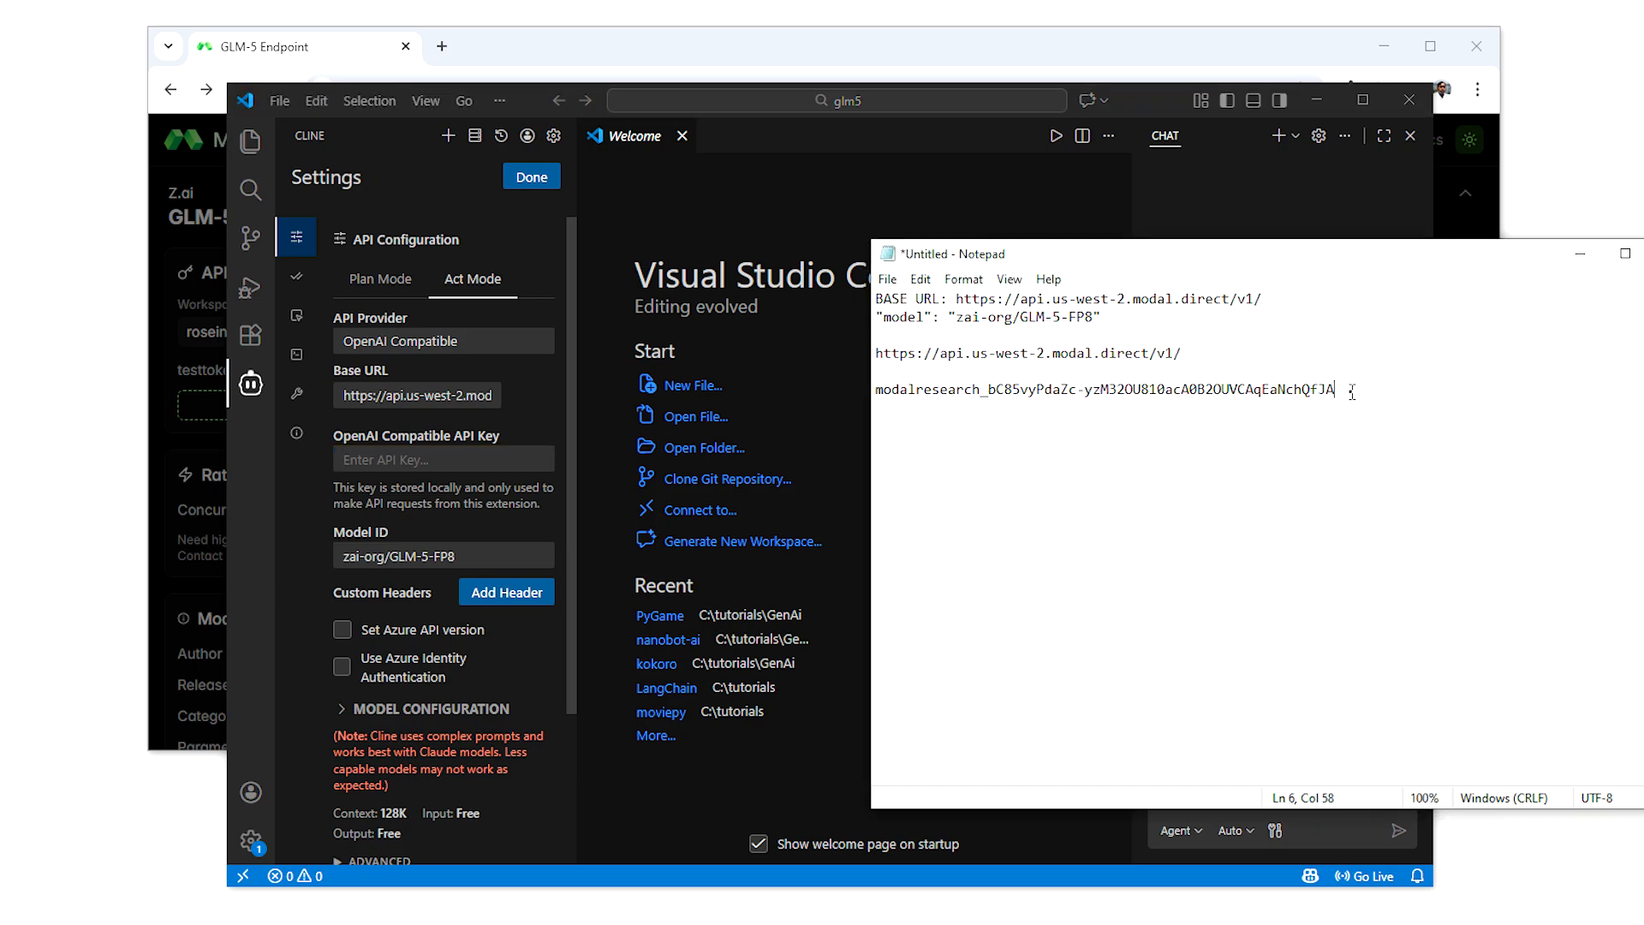
left_click_drag(1351, 392, 875, 392)
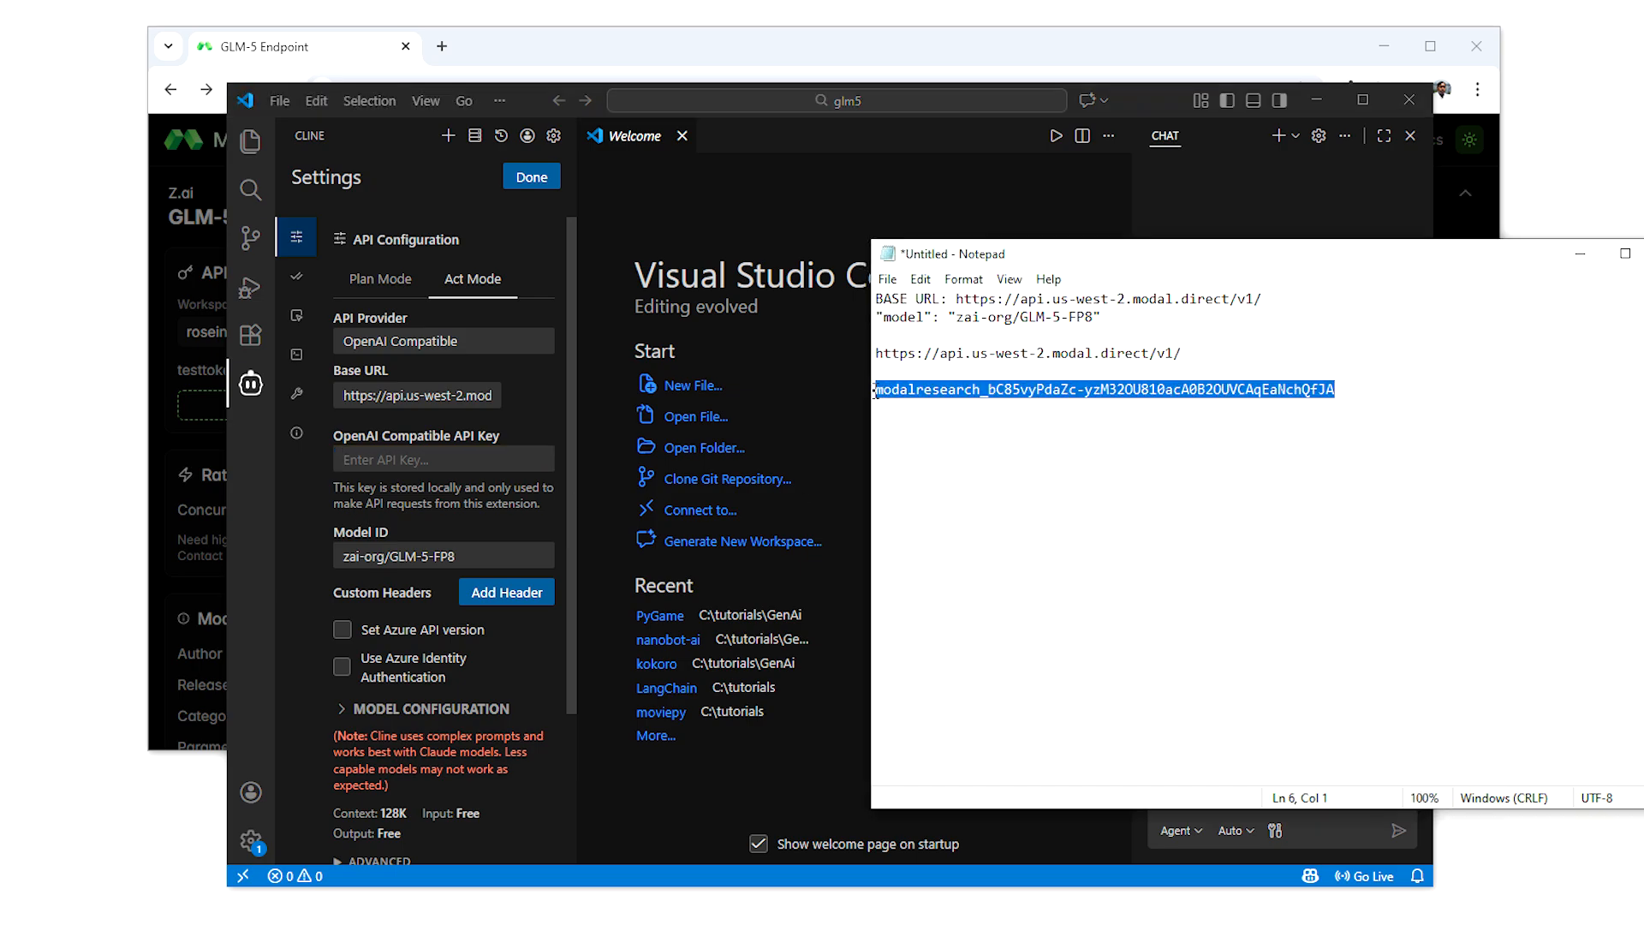
key("ctrl+c")
left_click(464, 460)
key("ctrl+v")
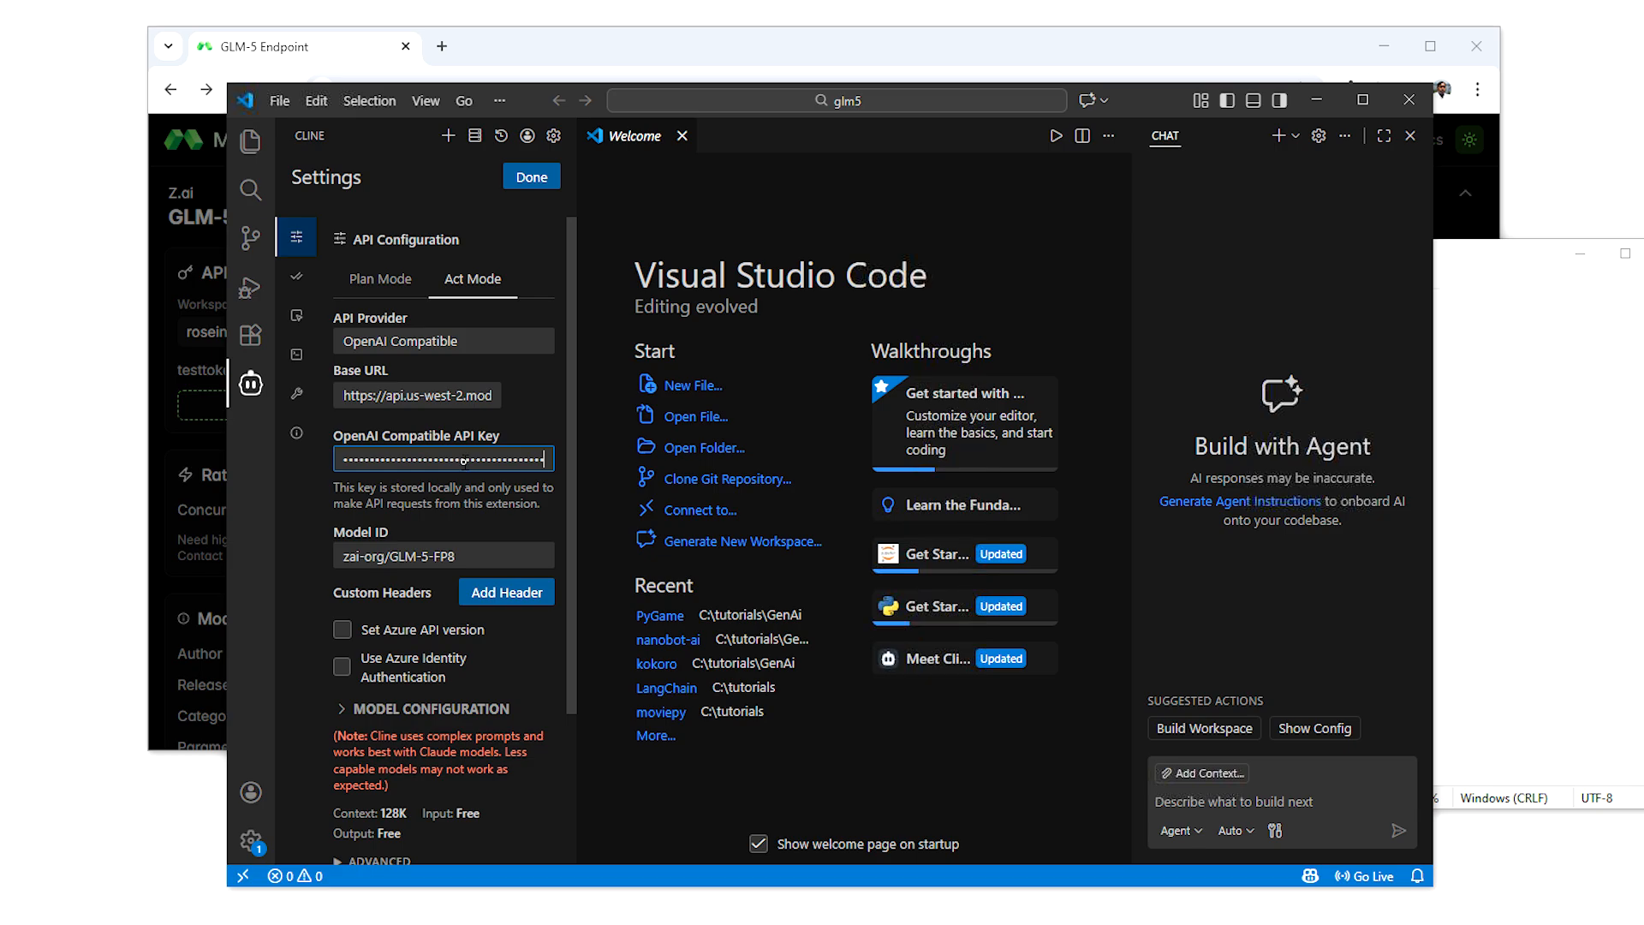
Step: Set the model ID to zai-org/GLM-5-FP8 from the Notepad notes and finish the Cline settings
left_click(1549, 514)
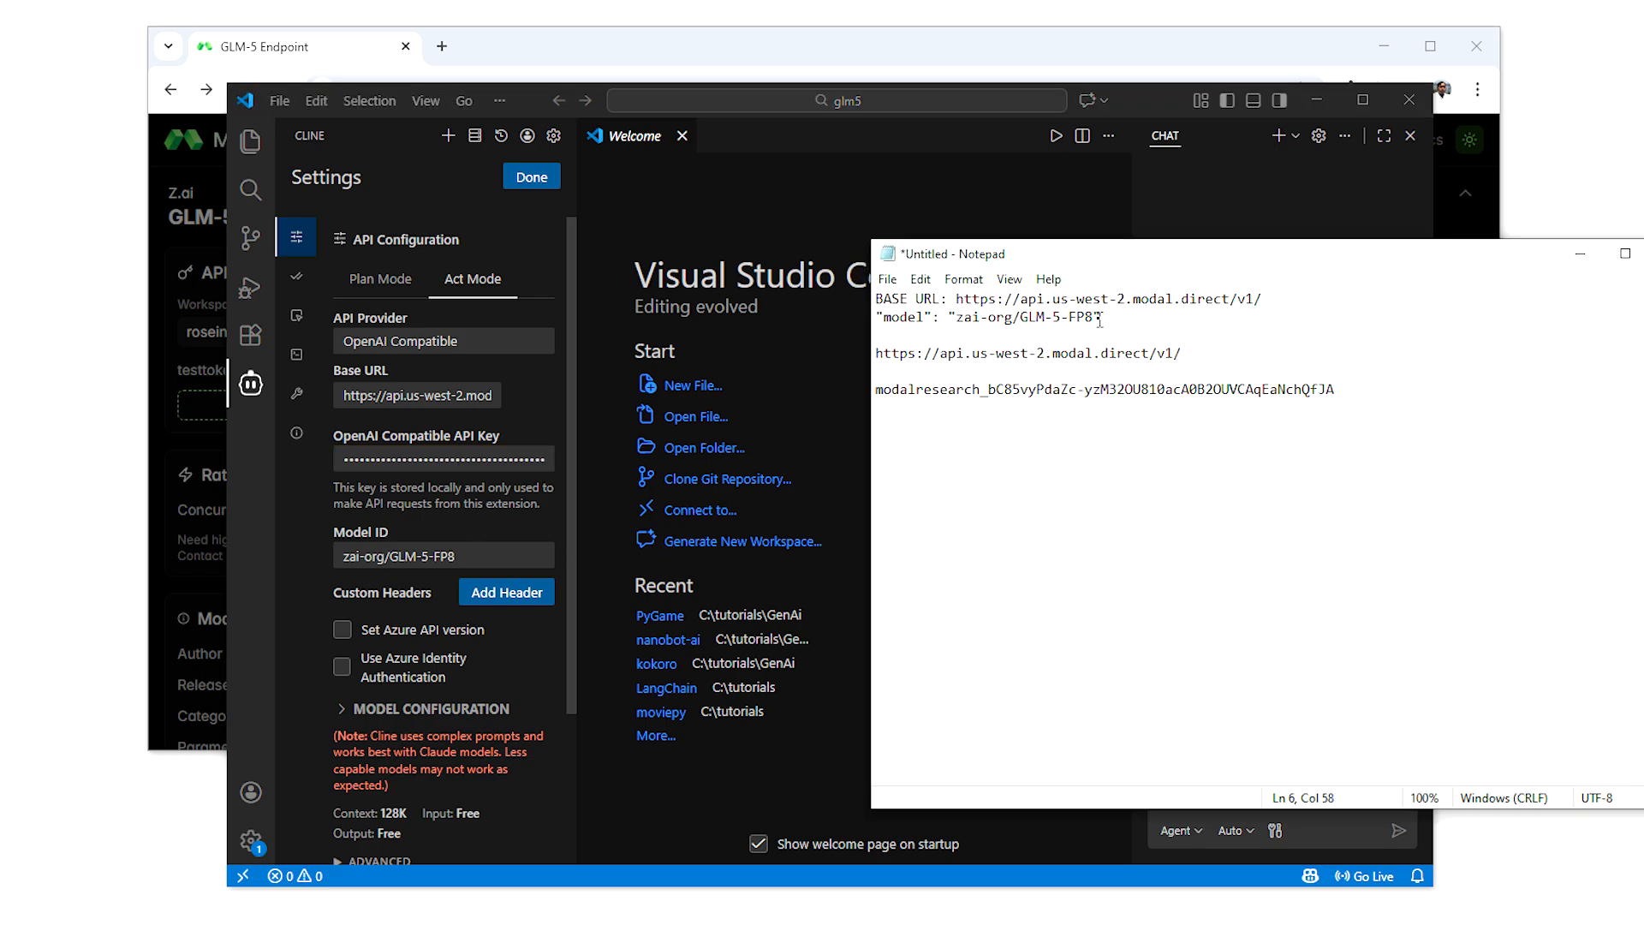
left_click_drag(1095, 317, 959, 315)
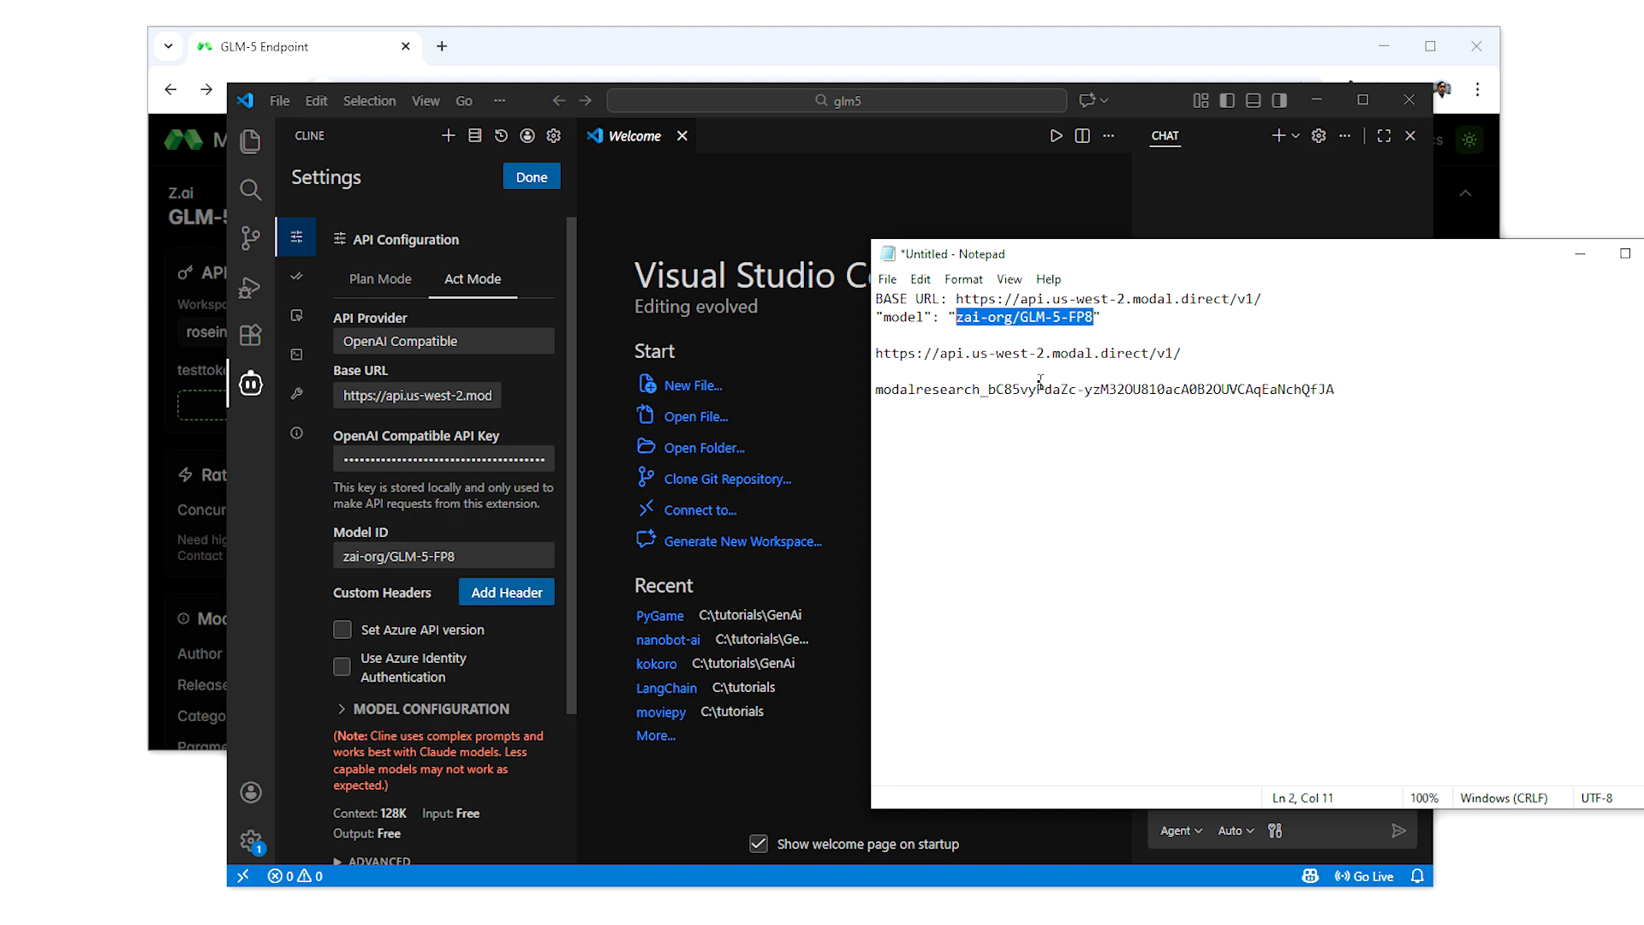
left_click(457, 554)
key("ctrl+a")
key("ctrl+v")
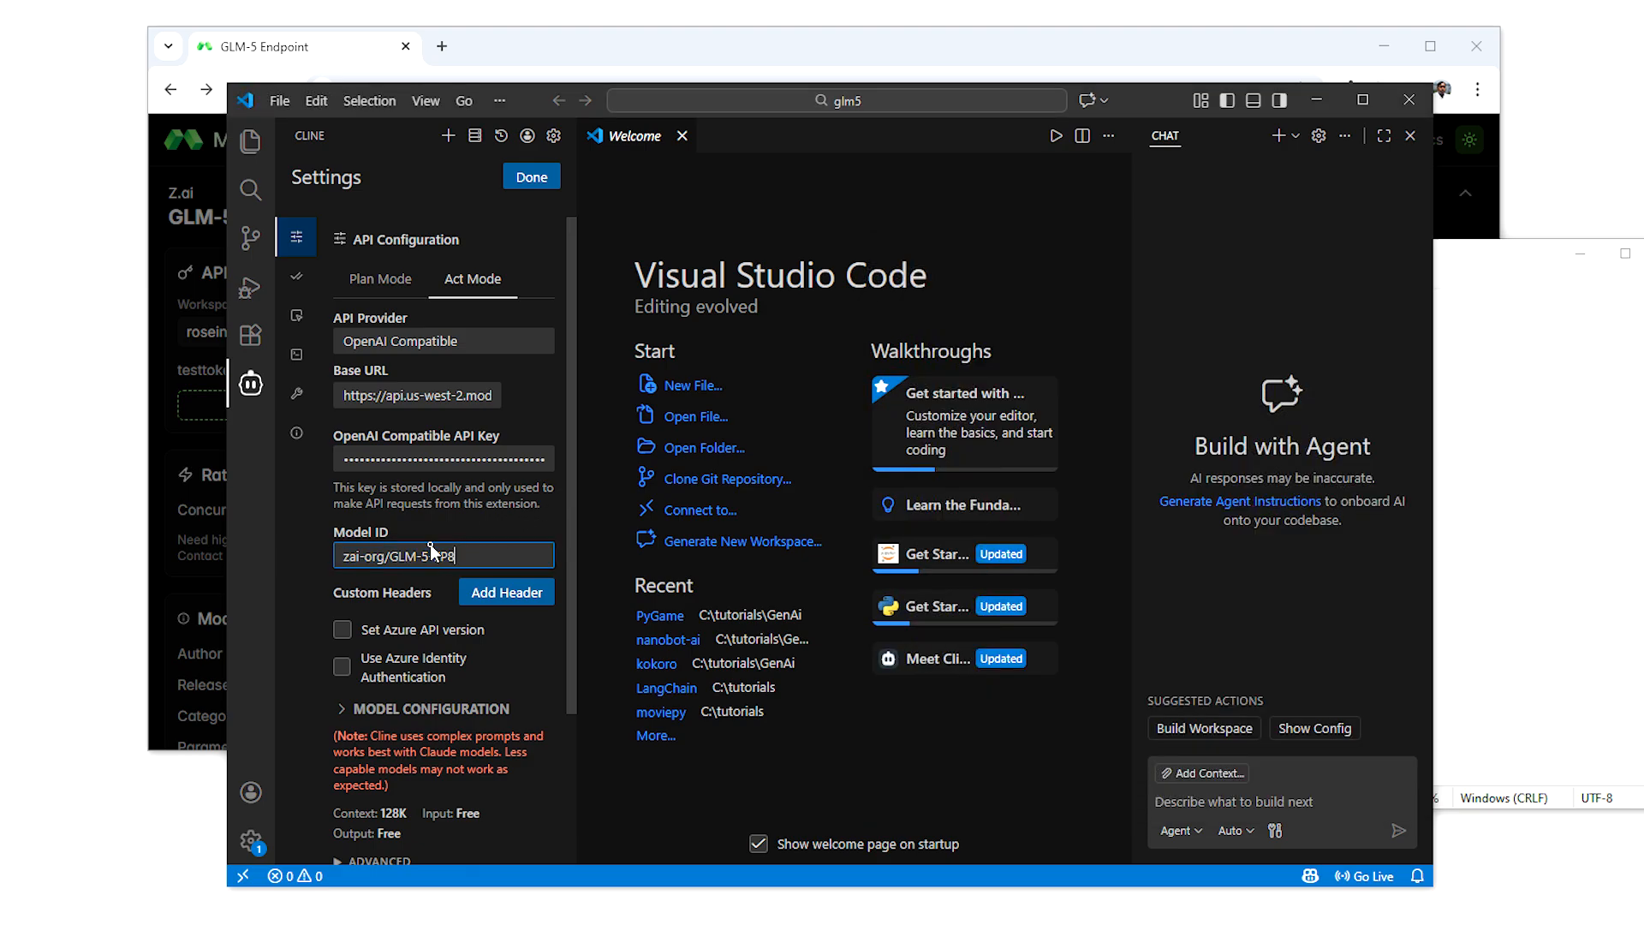
left_click(533, 178)
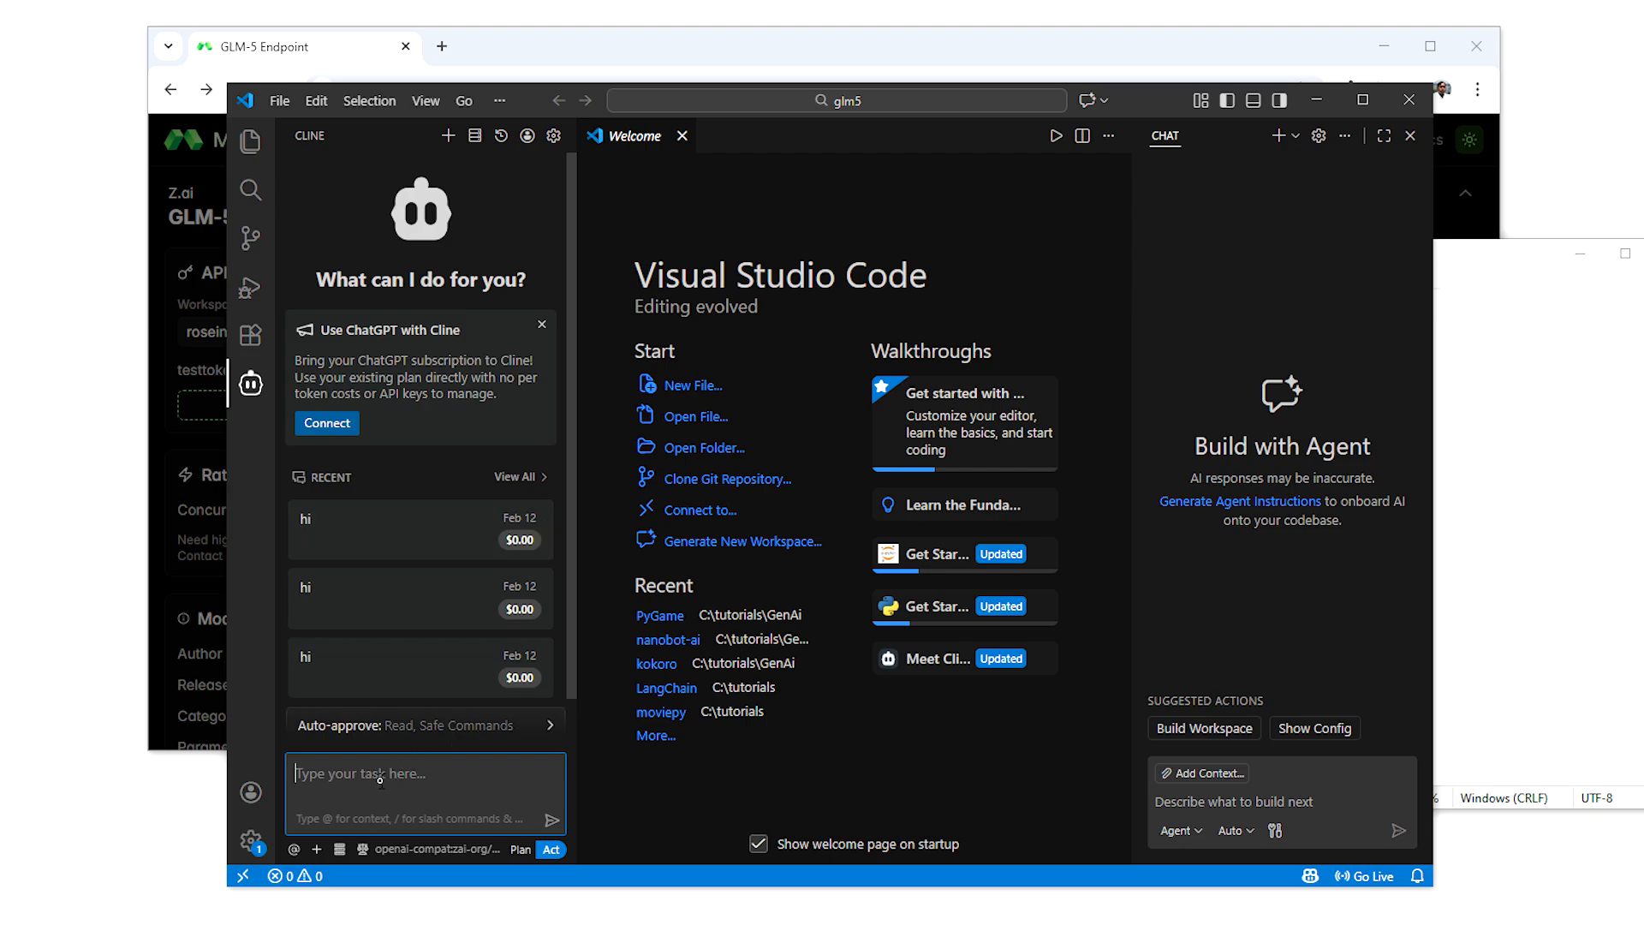
Step: Send the test message "hi" to Cline
type("hi")
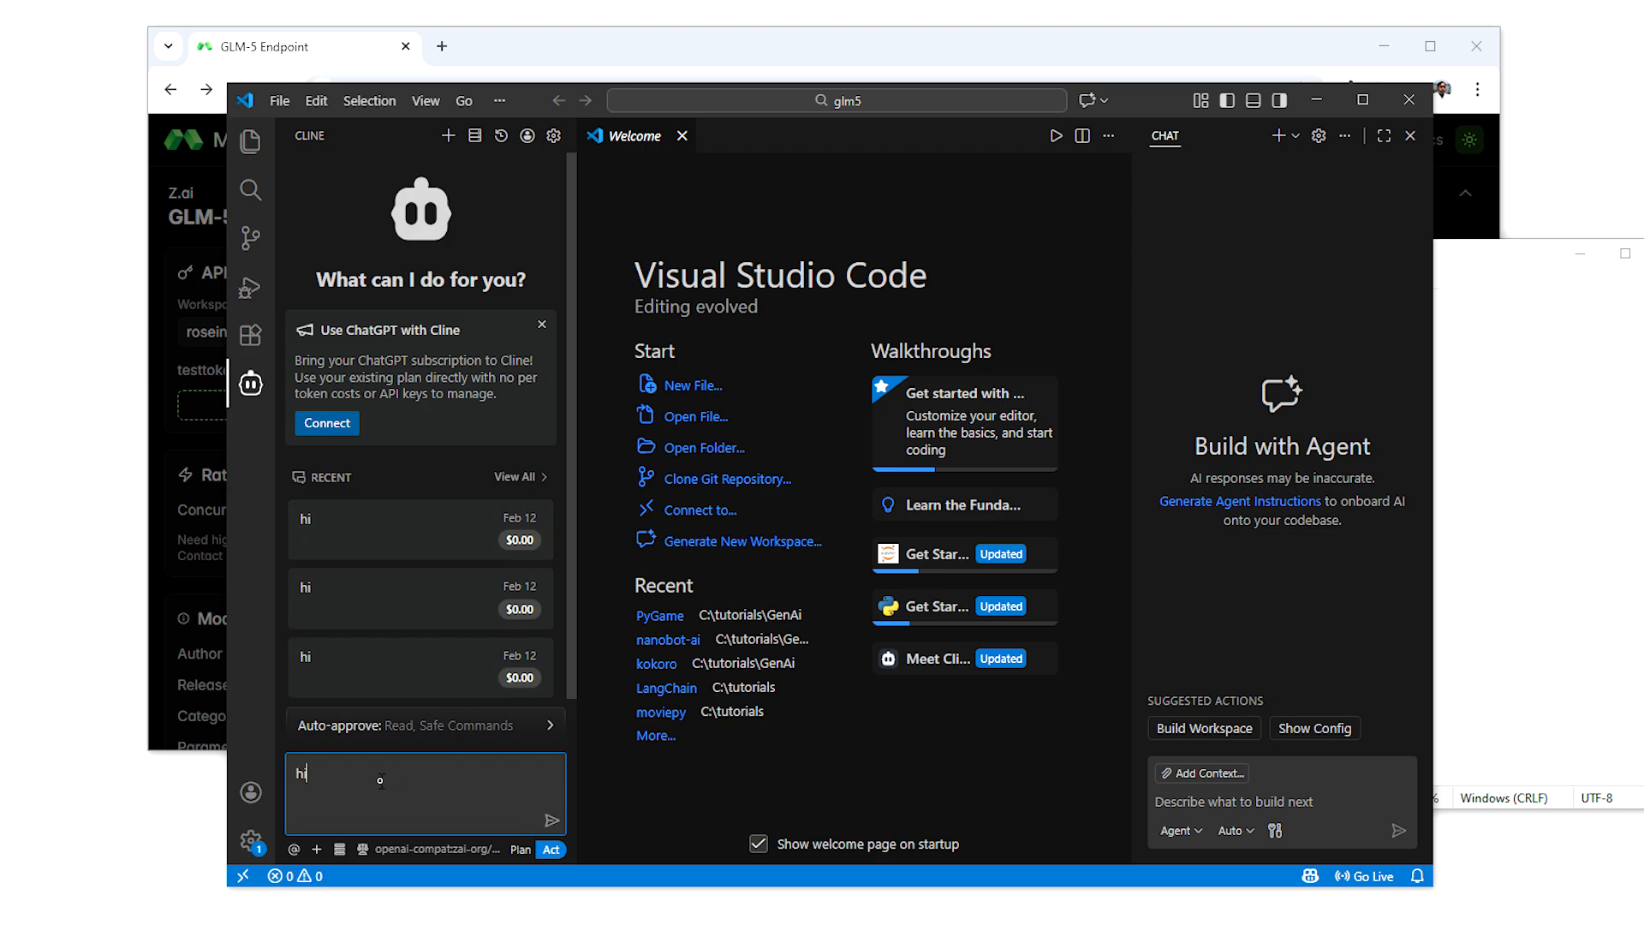
left_click(552, 820)
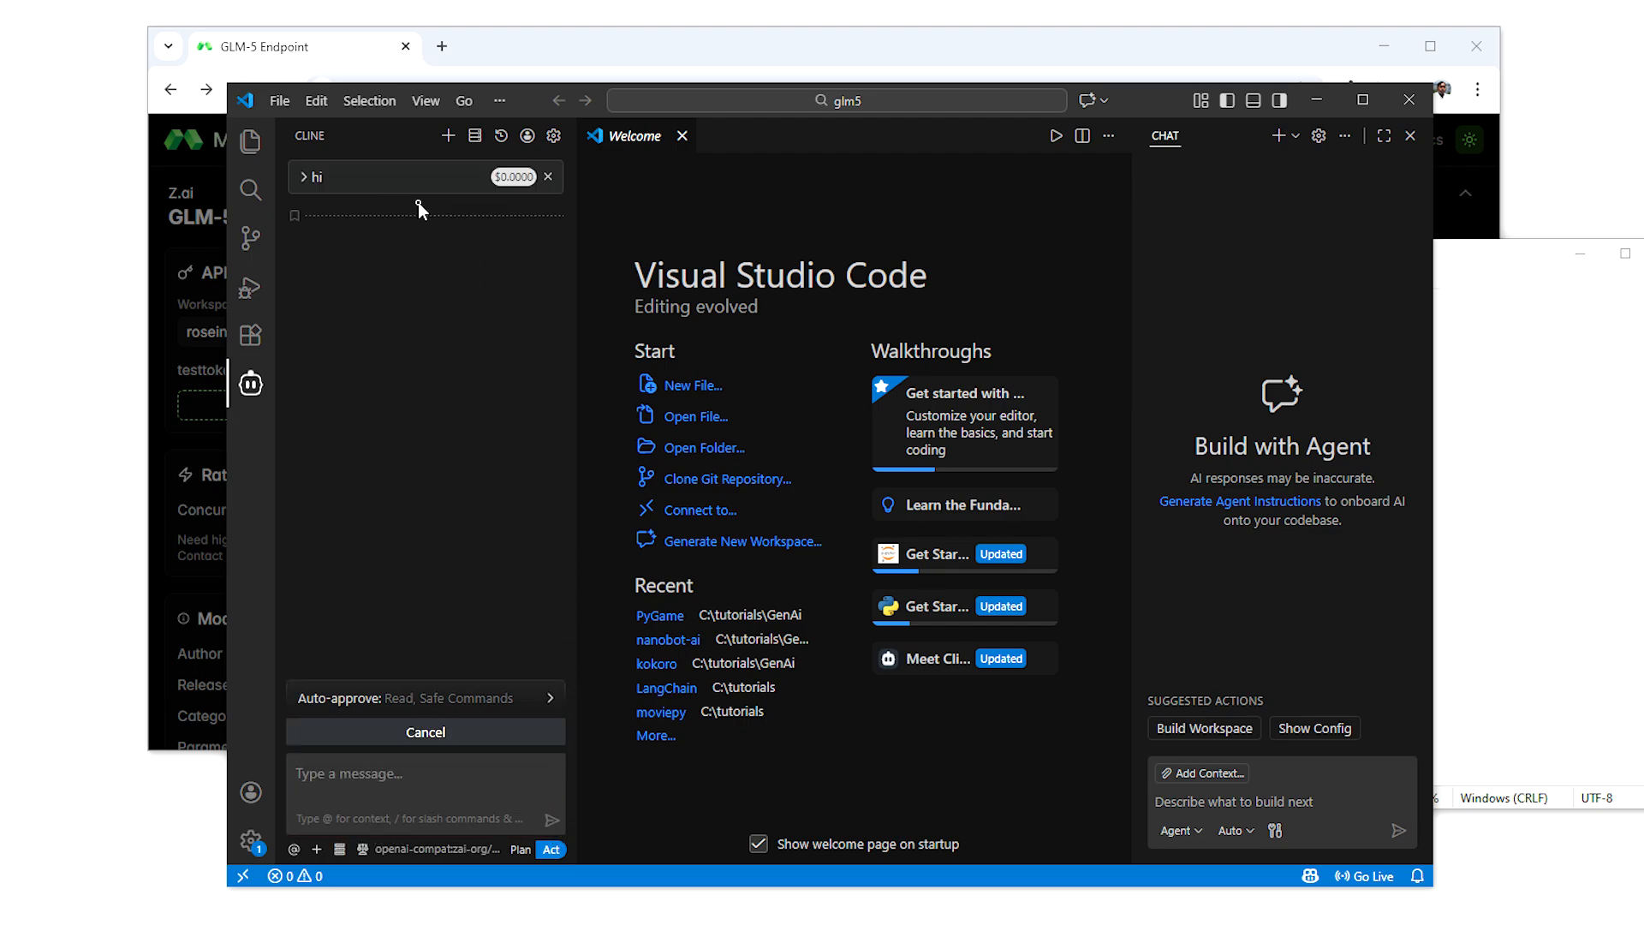
mouse_move(426, 222)
Step: Switch to Chrome and close the Token Created dialog on the GLM-5 endpoint page
left_click(648, 60)
left_click(1164, 259)
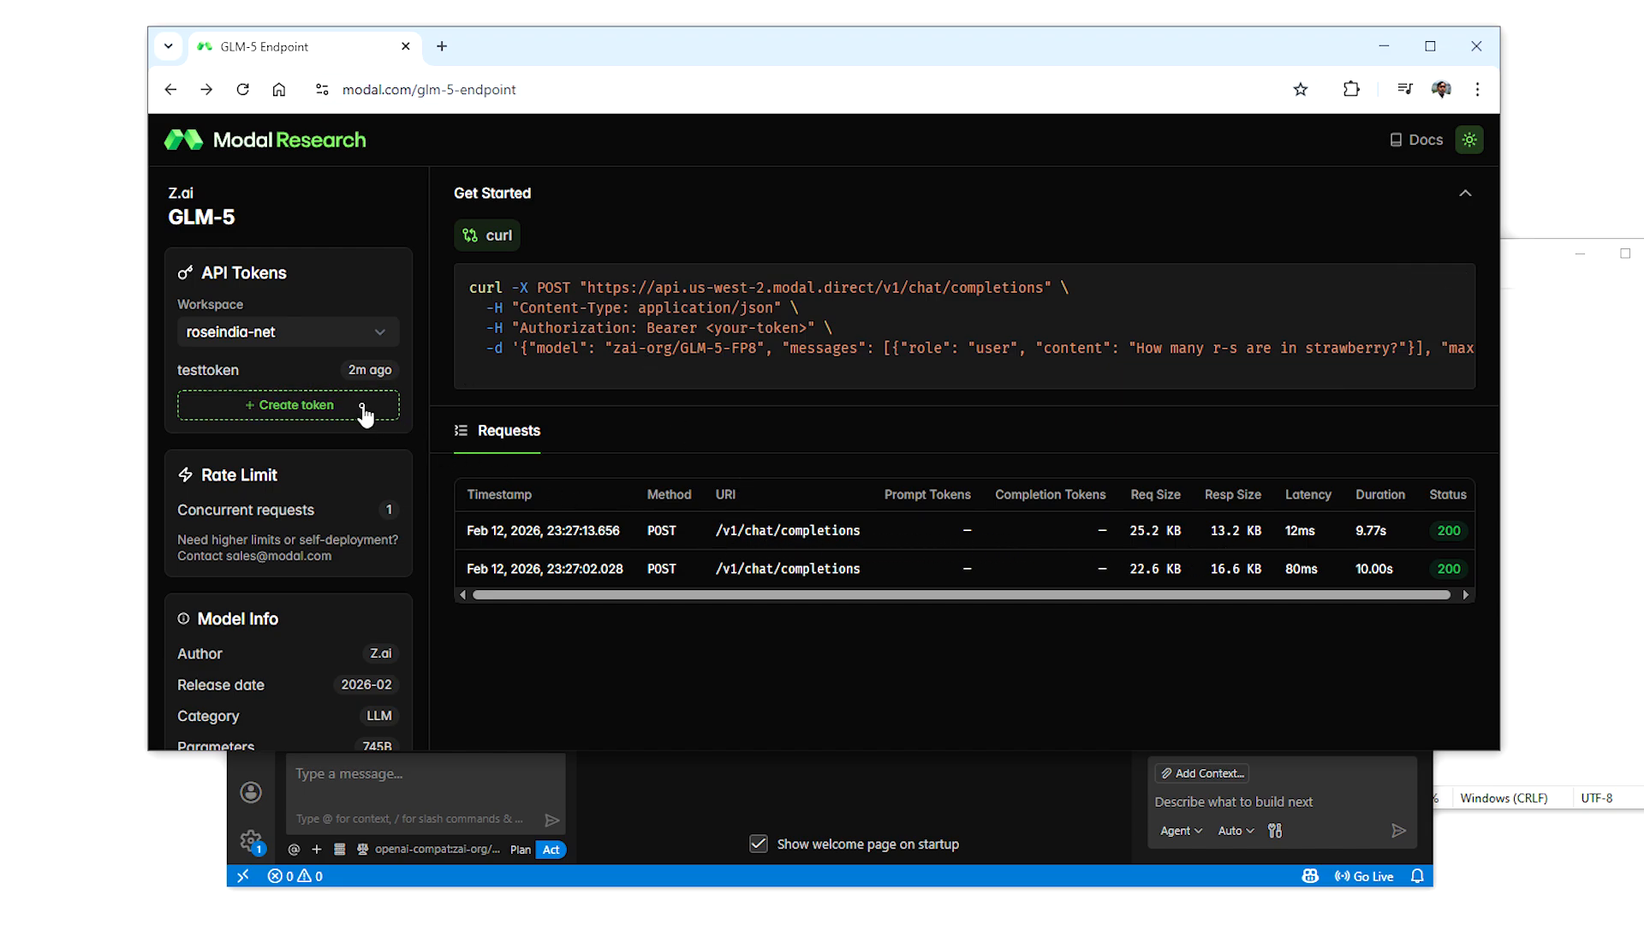
mouse_move(294, 373)
Step: Review Cline's reply in VS Code and check the request log on the GLM-5 endpoint page in Chrome
left_click(734, 878)
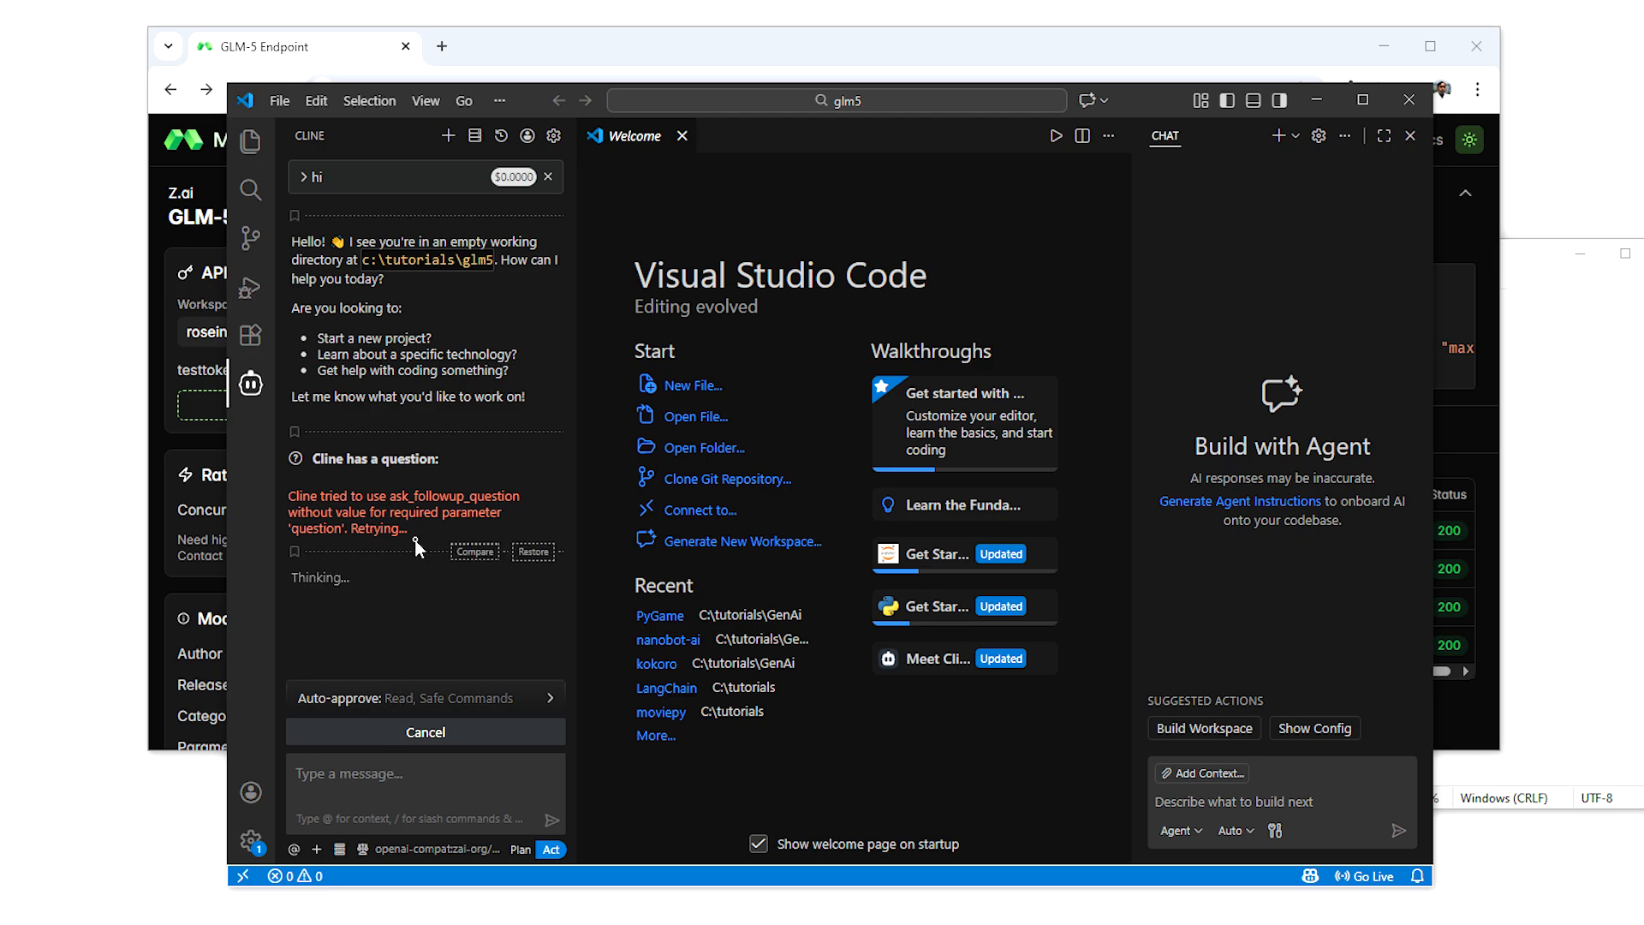
mouse_move(447, 553)
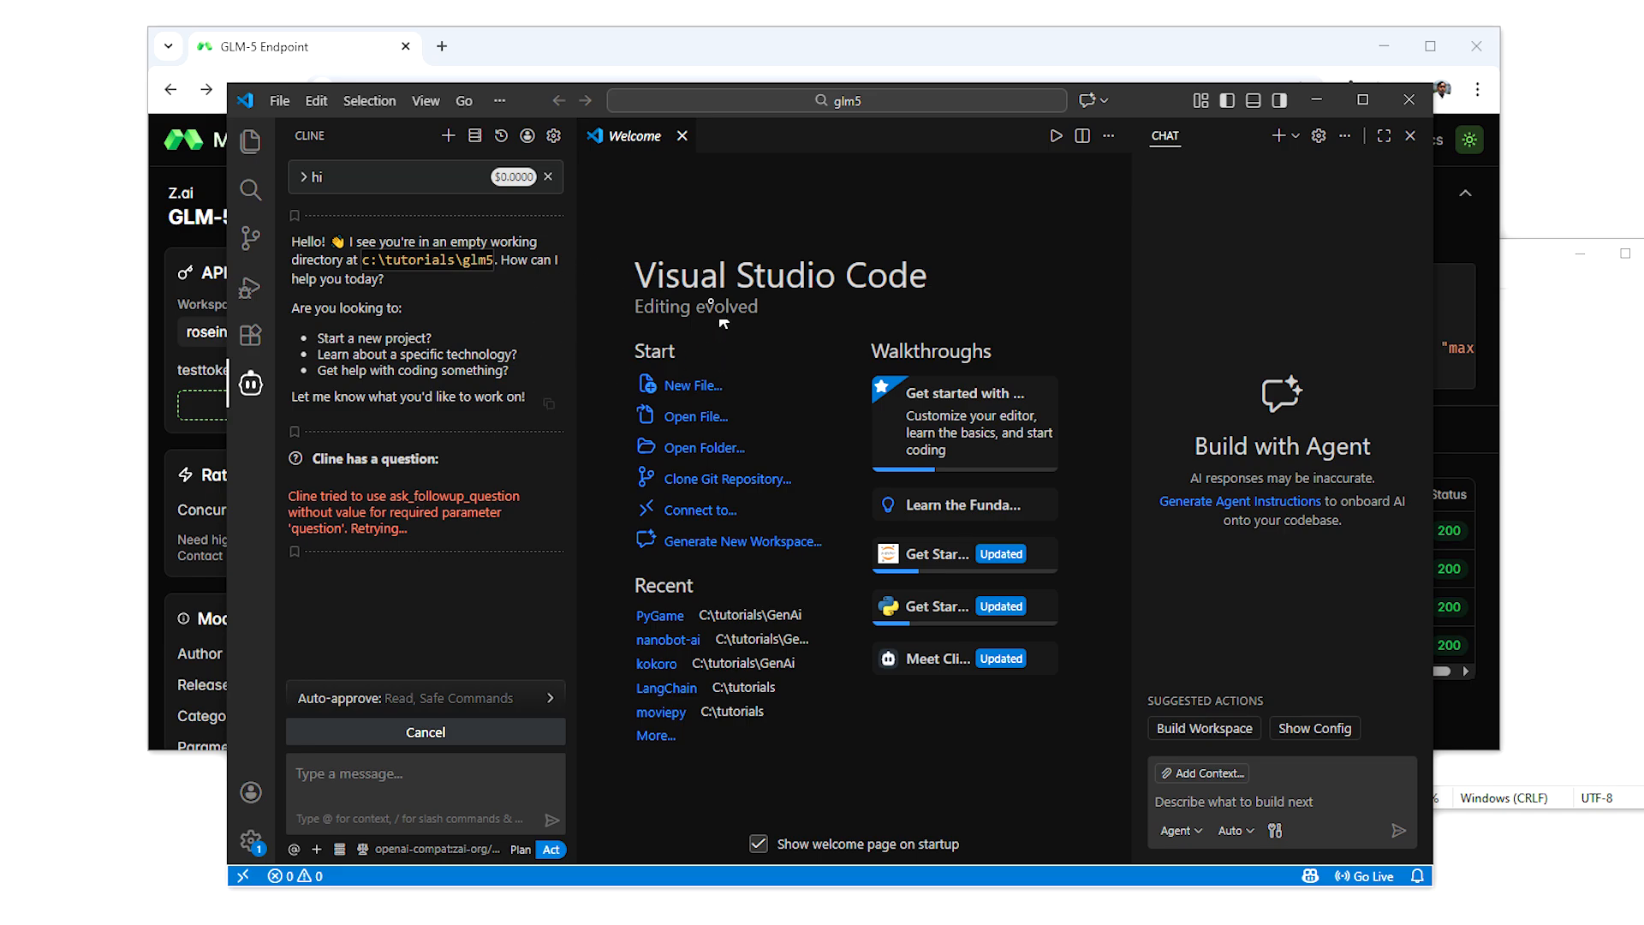
left_click(1024, 50)
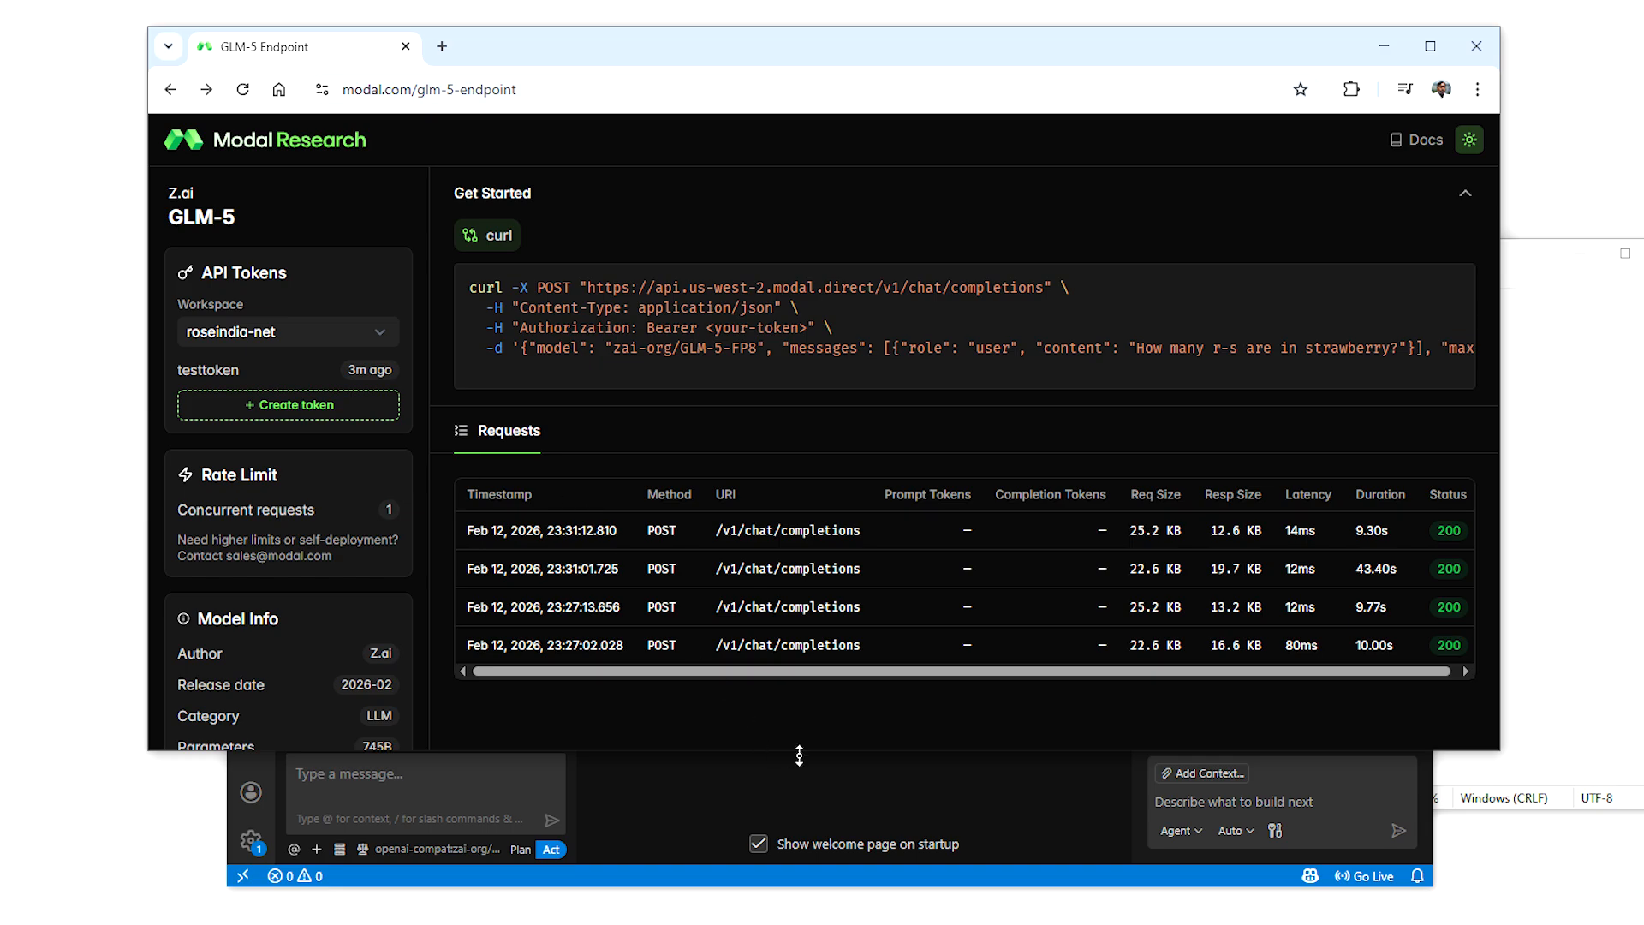
Step: Switch to VS Code and send Cline the prompt "Create hello world program in java and save as HelloWorld.java"
left_click(824, 769)
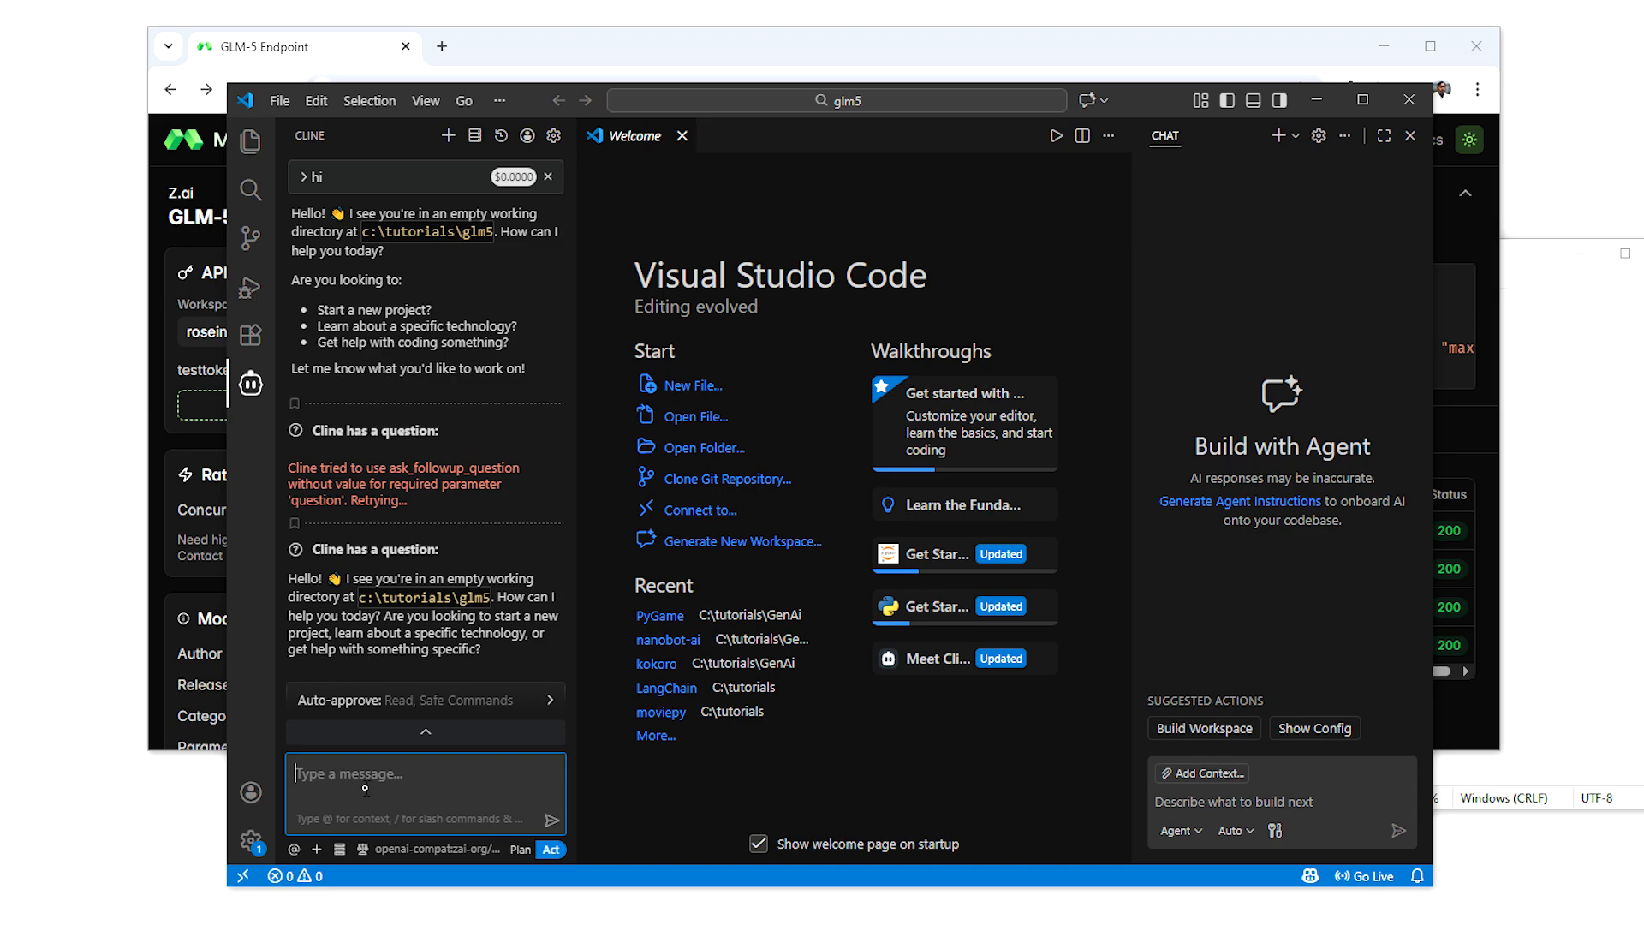
type("C")
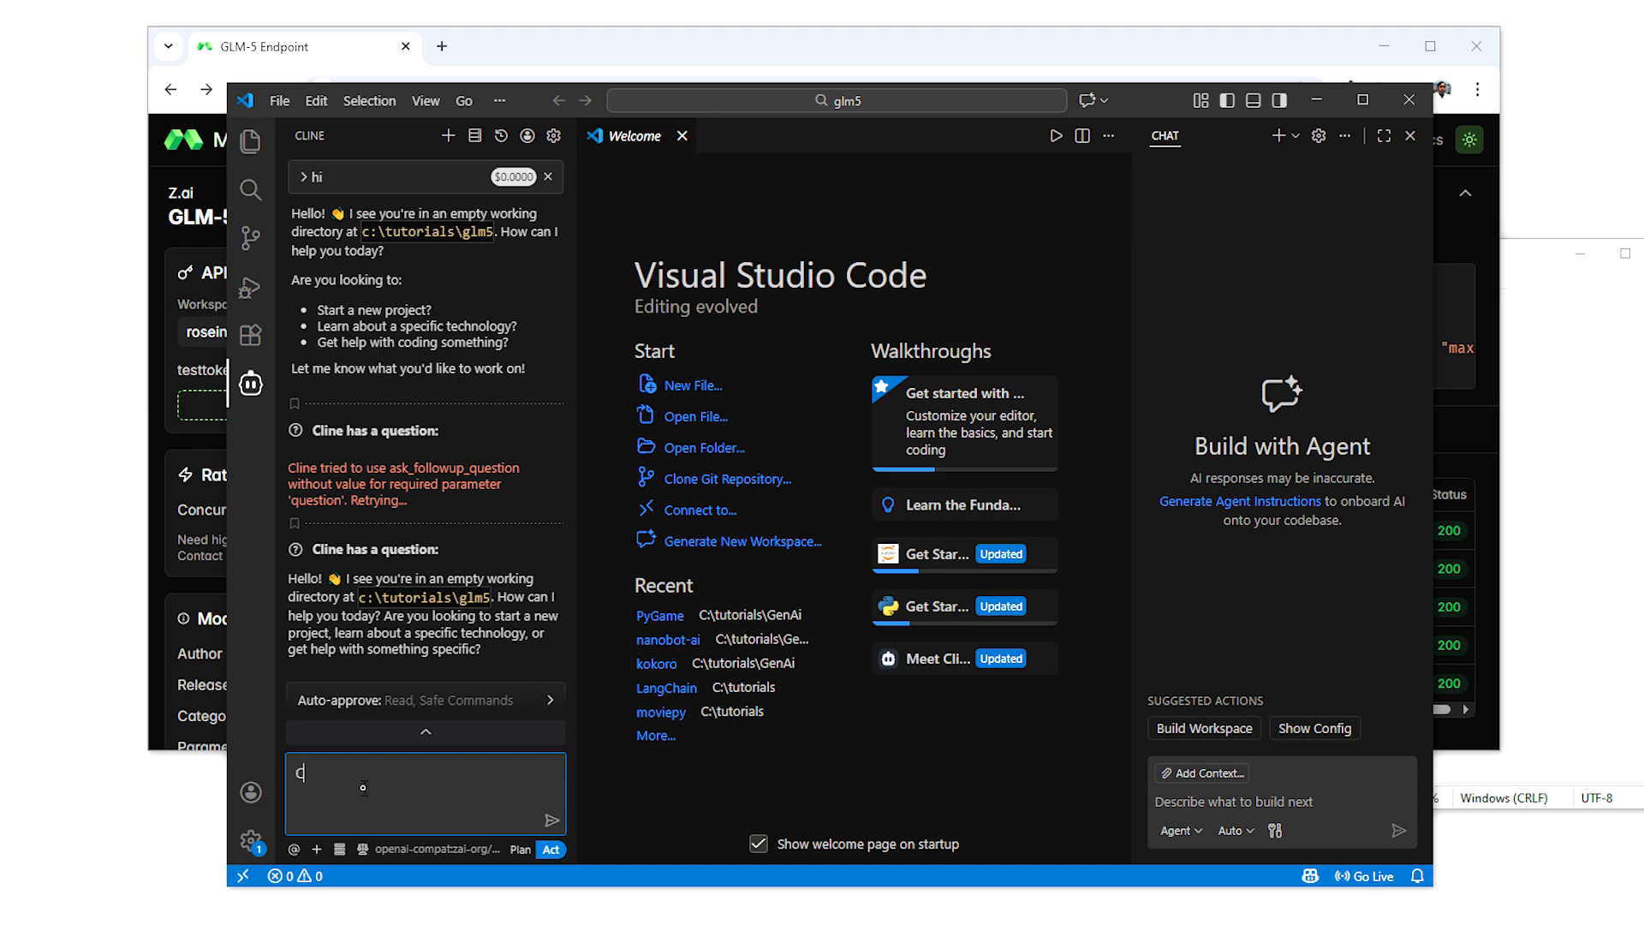
type("reate hello world program")
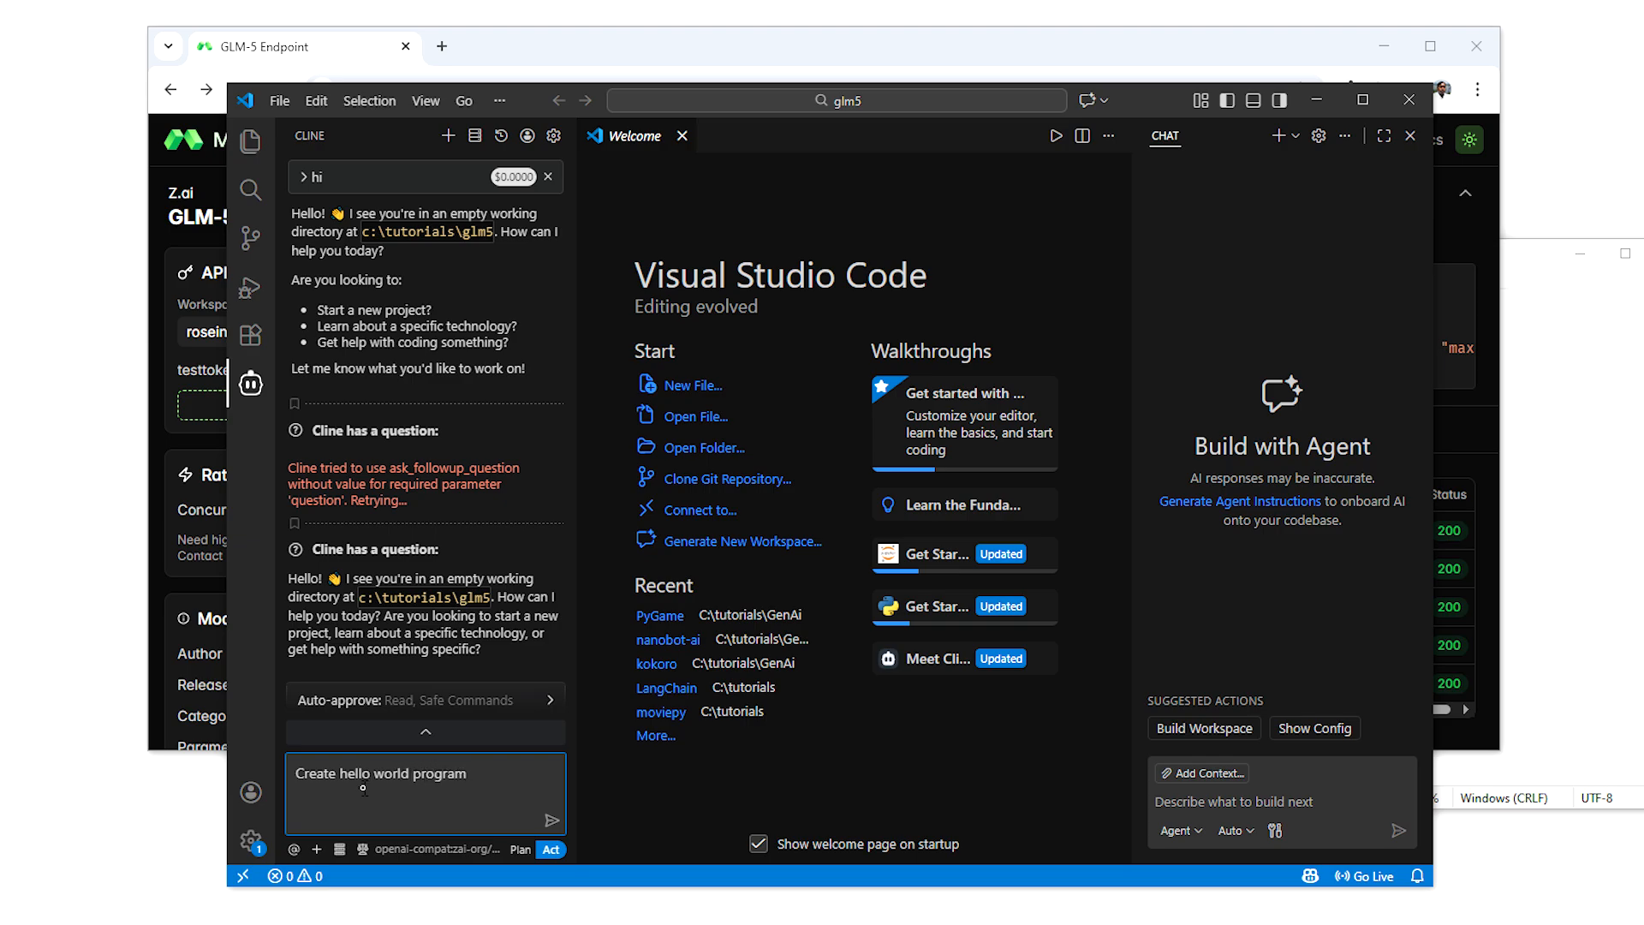
type(" in java and save as HelloW")
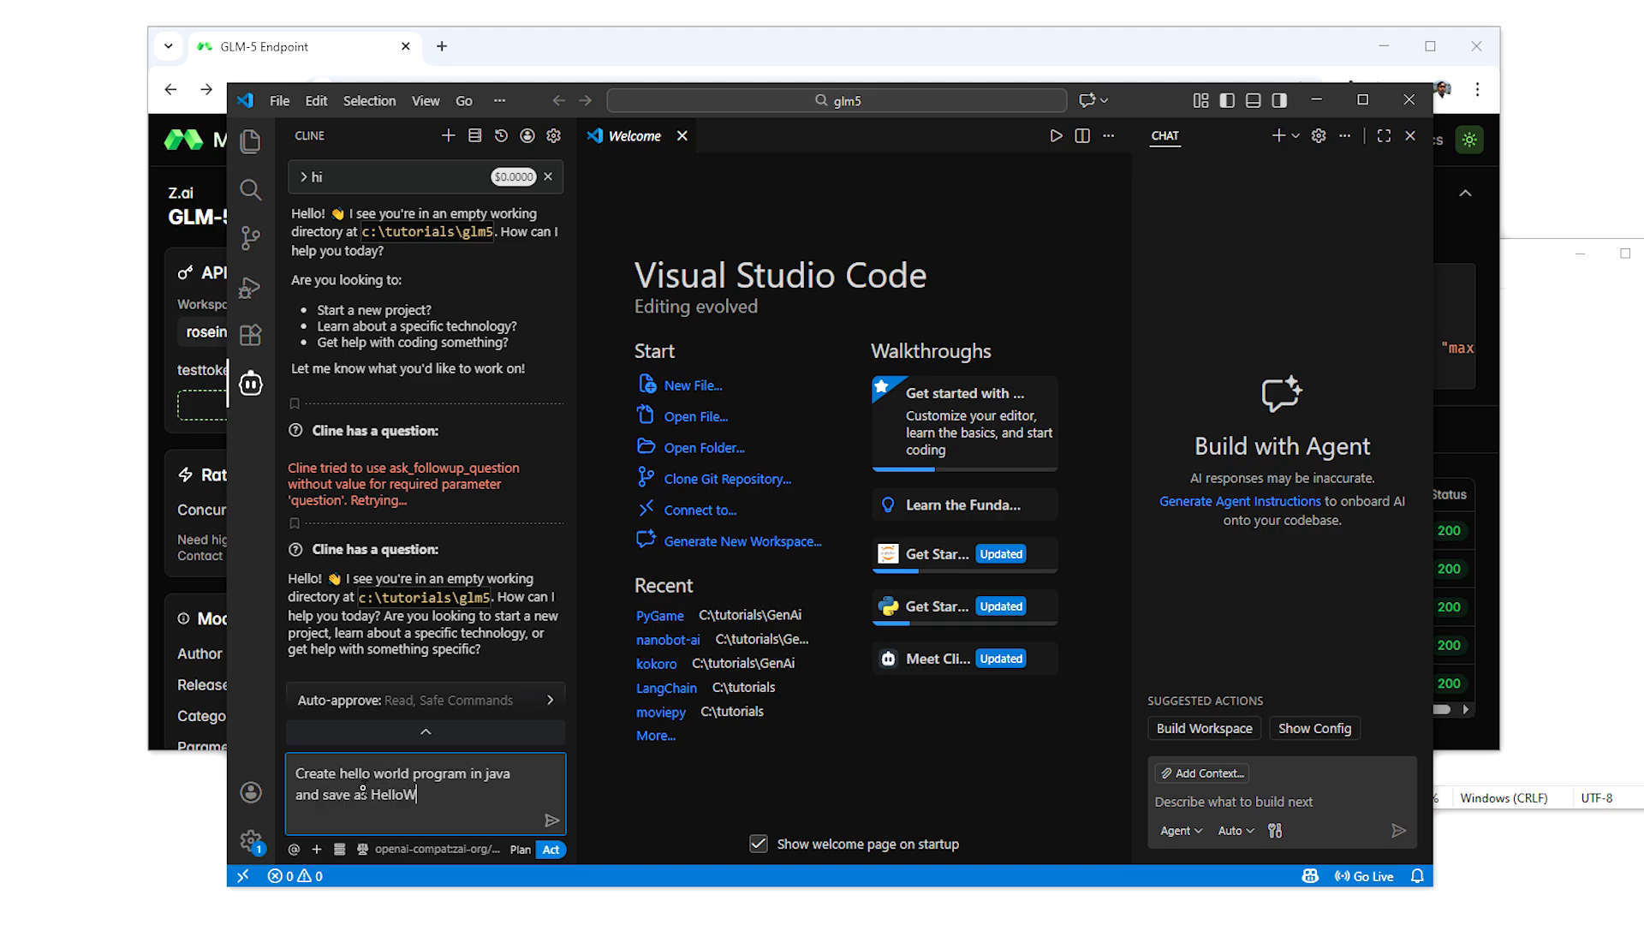
type("orld.java")
left_click(552, 820)
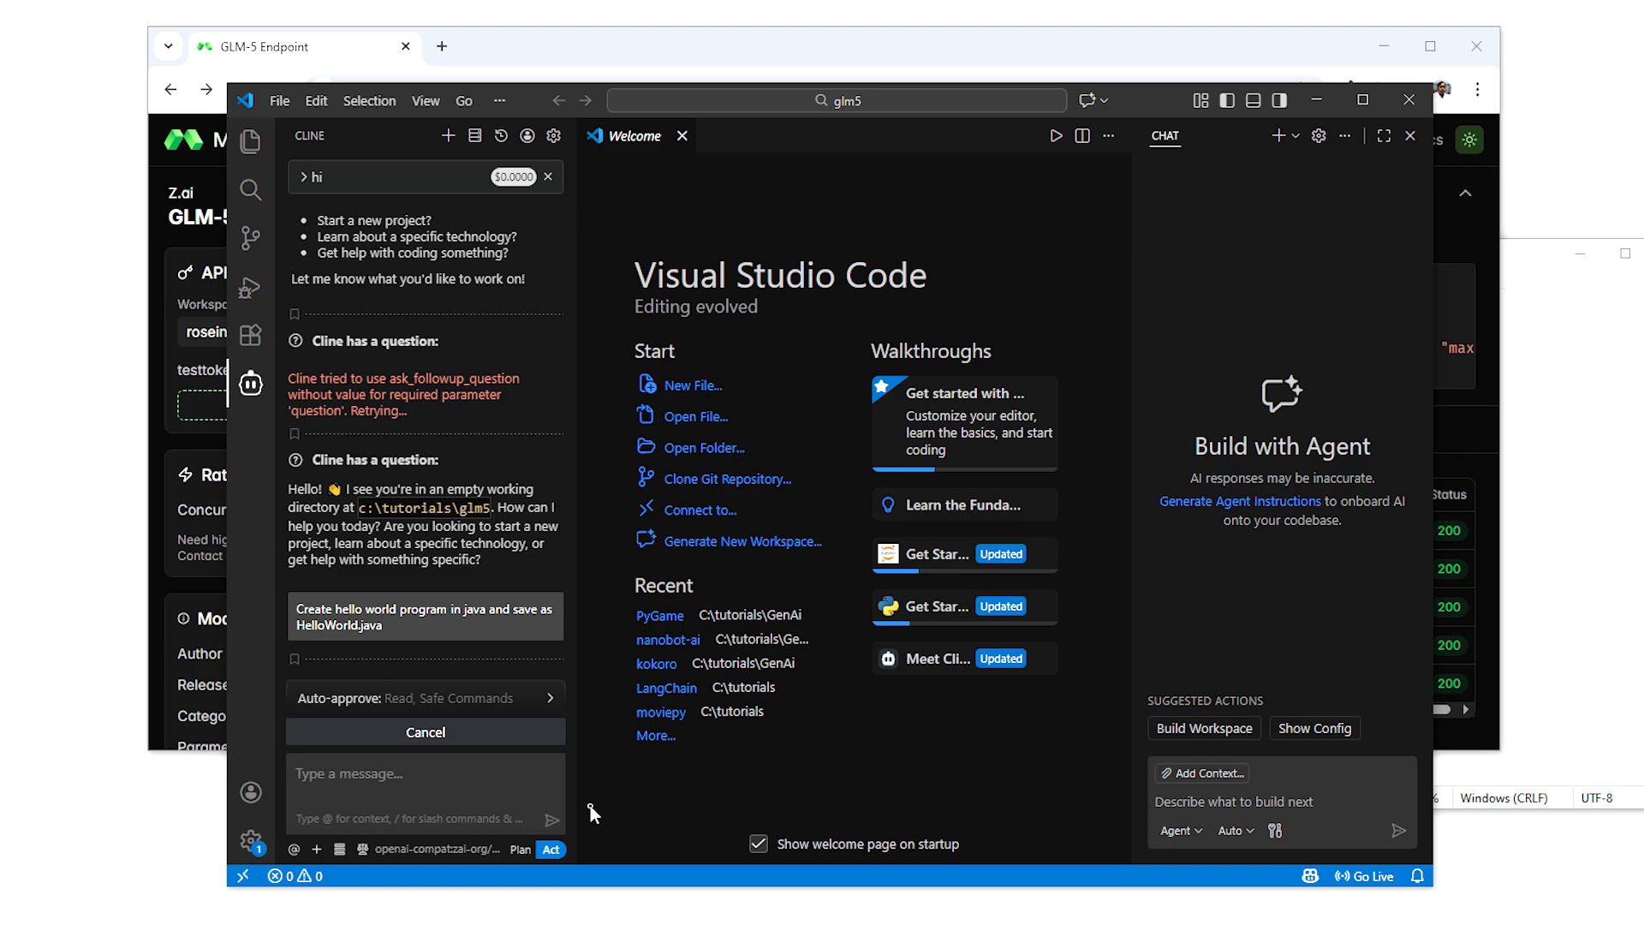
Step: Close the Welcome page and approve saving the HelloWorld.java file proposed by Cline
left_click(682, 138)
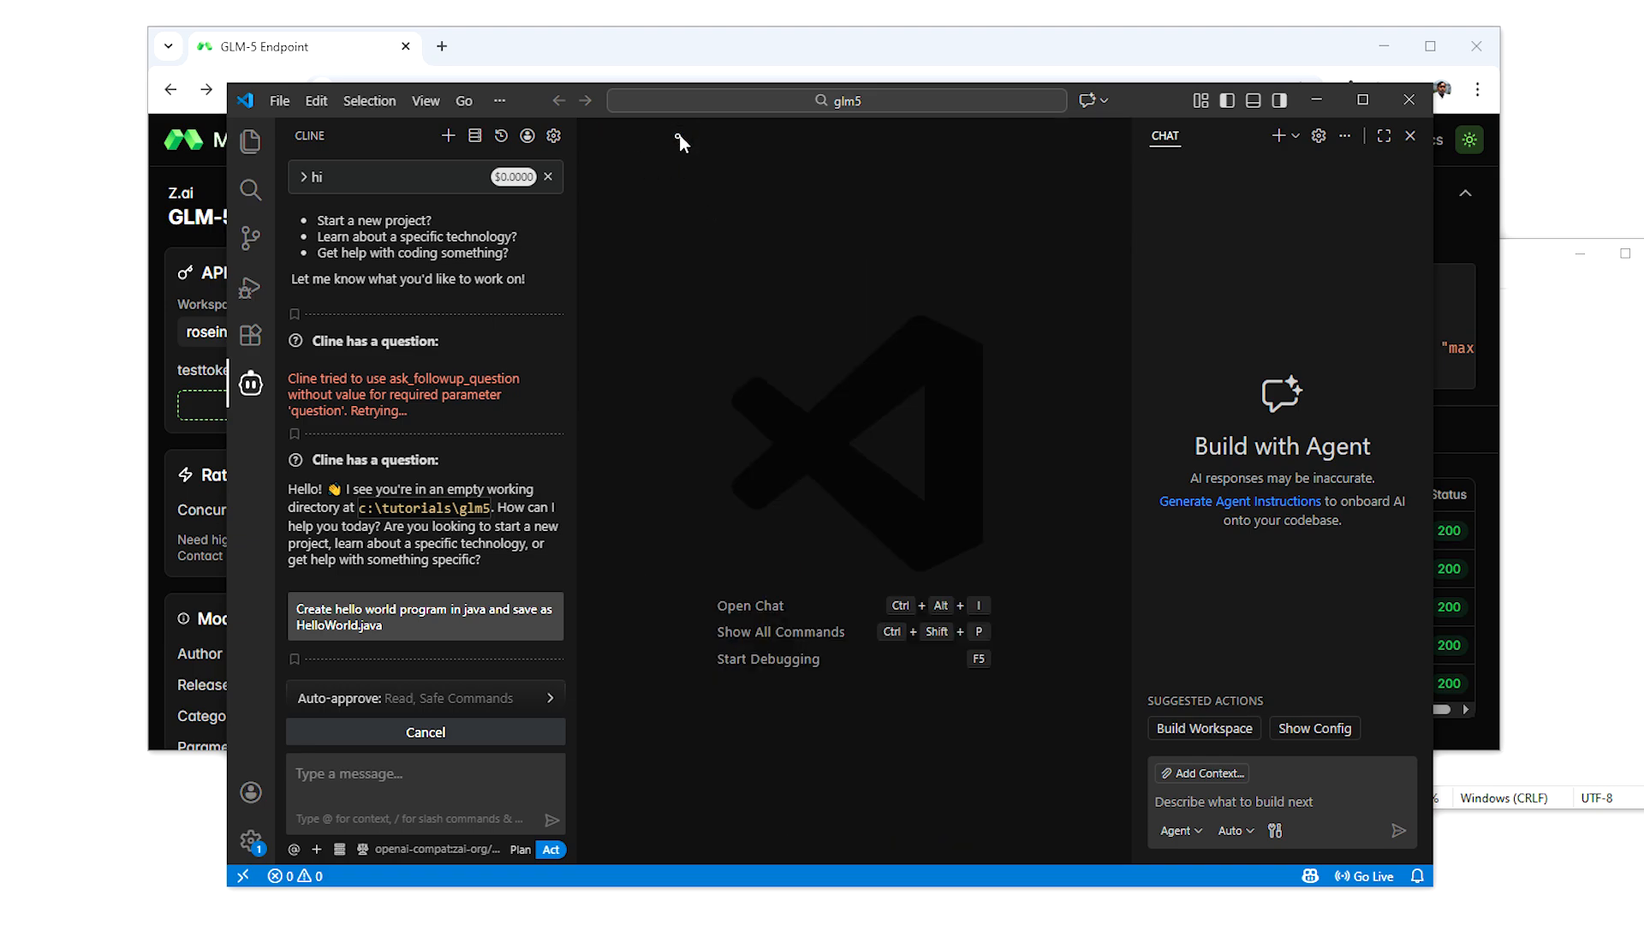
left_click(250, 143)
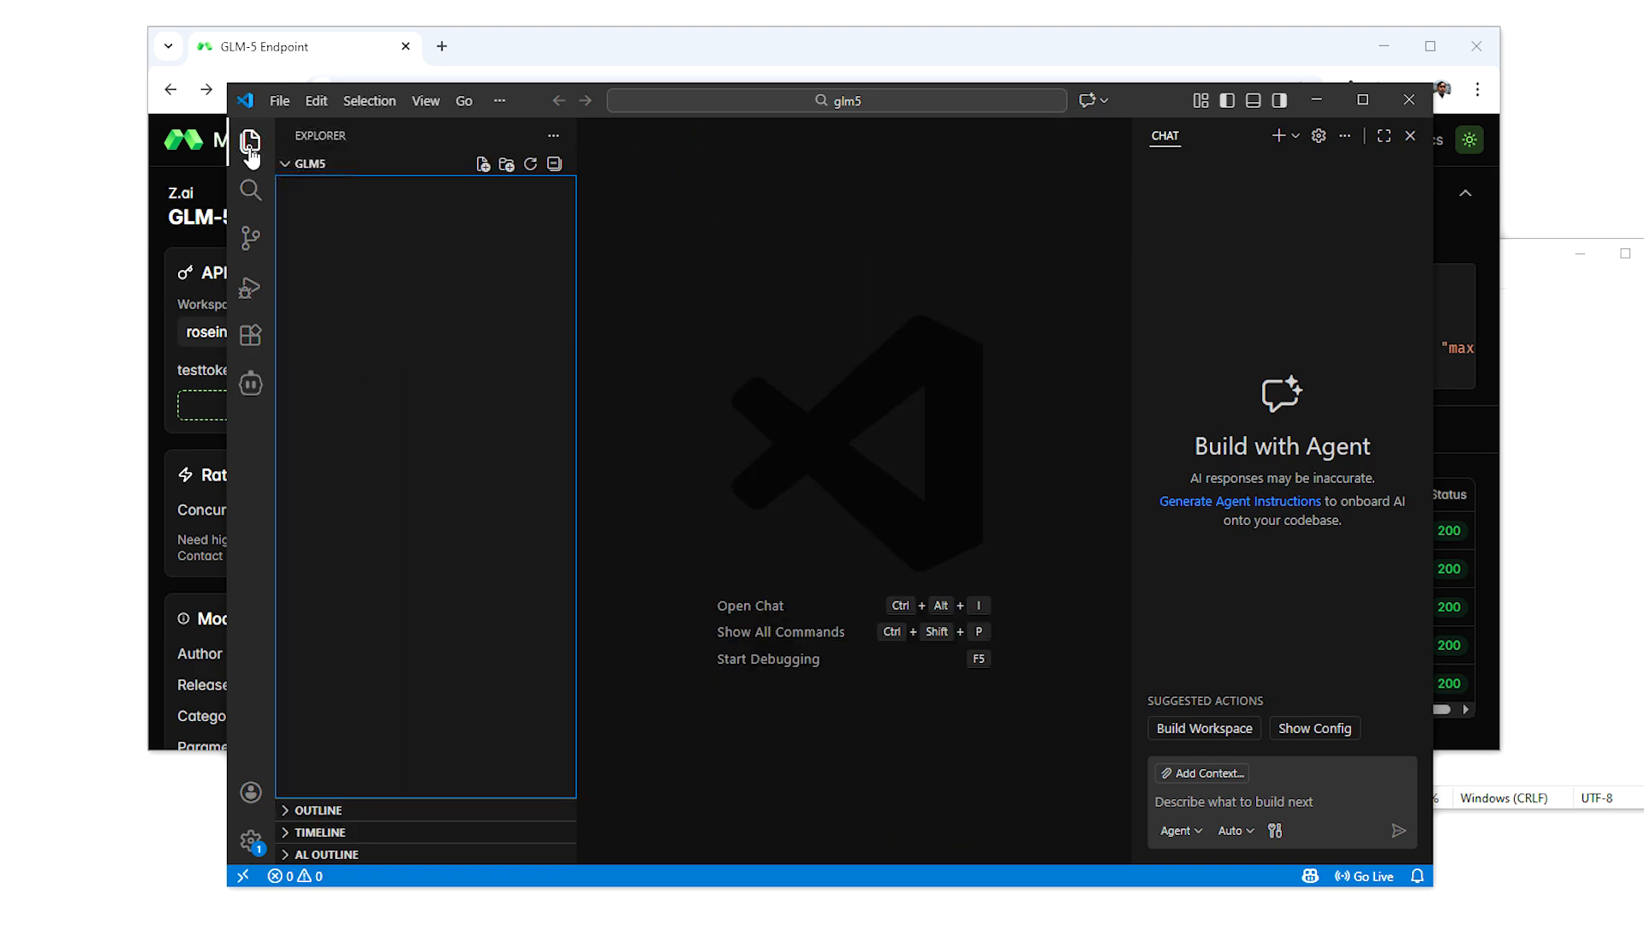
left_click(250, 383)
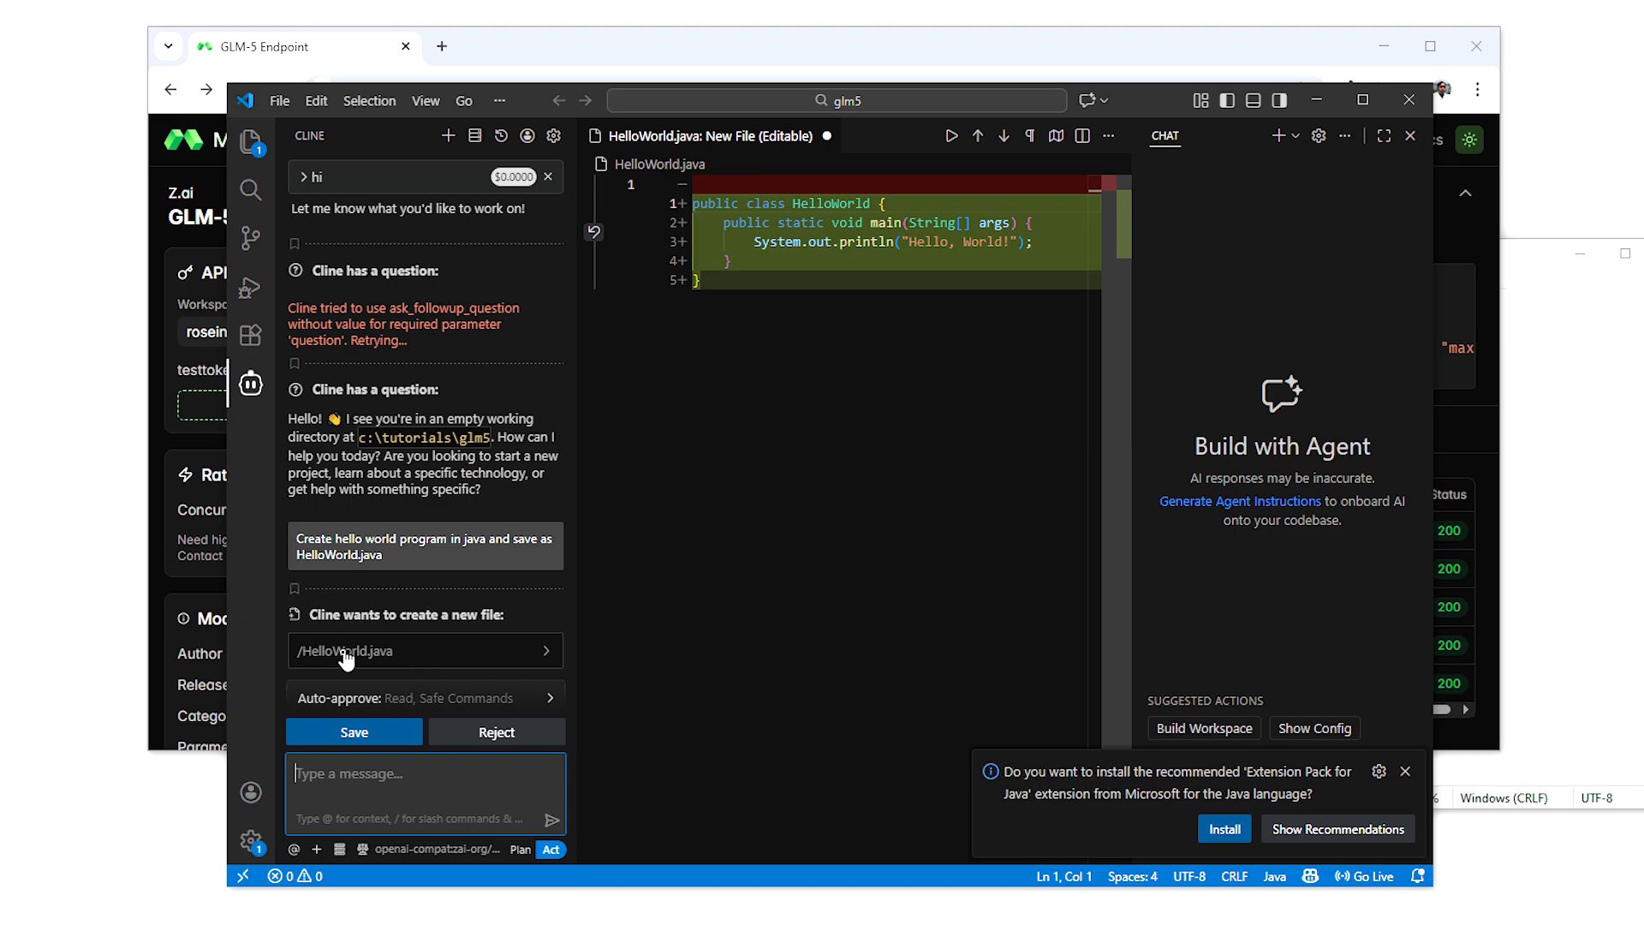
left_click(343, 738)
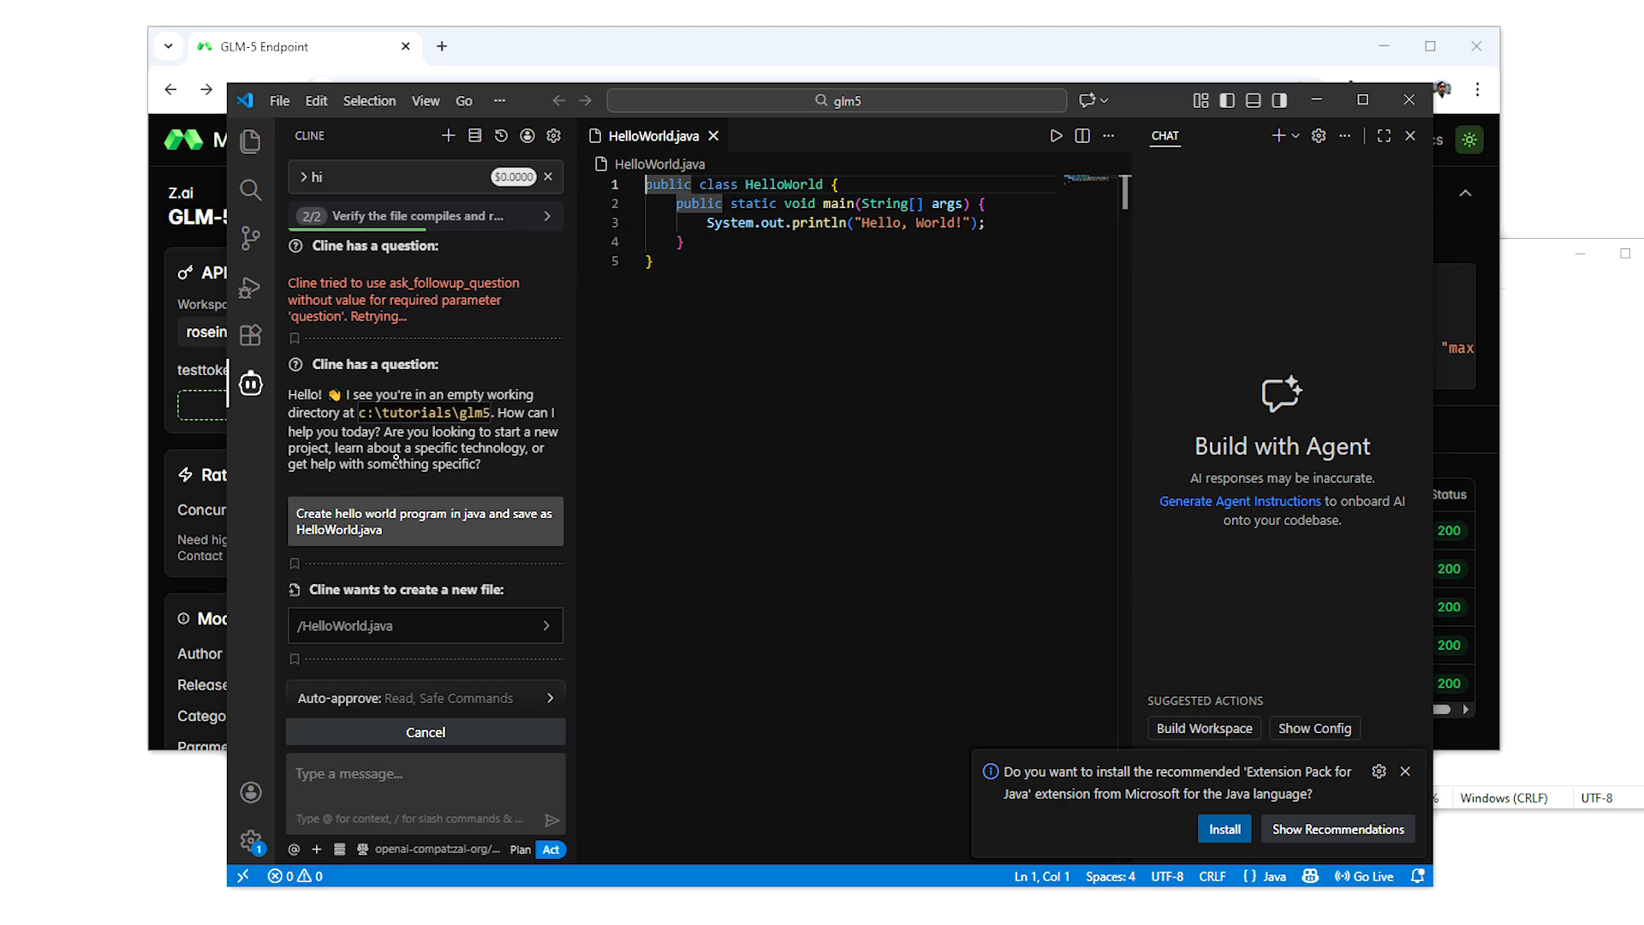
Step: Try to compile and run the saved file in the terminal with "javac HelloWorld.java && java HelloWorld", and dismiss the Java extension pack recommendation
left_click(250, 141)
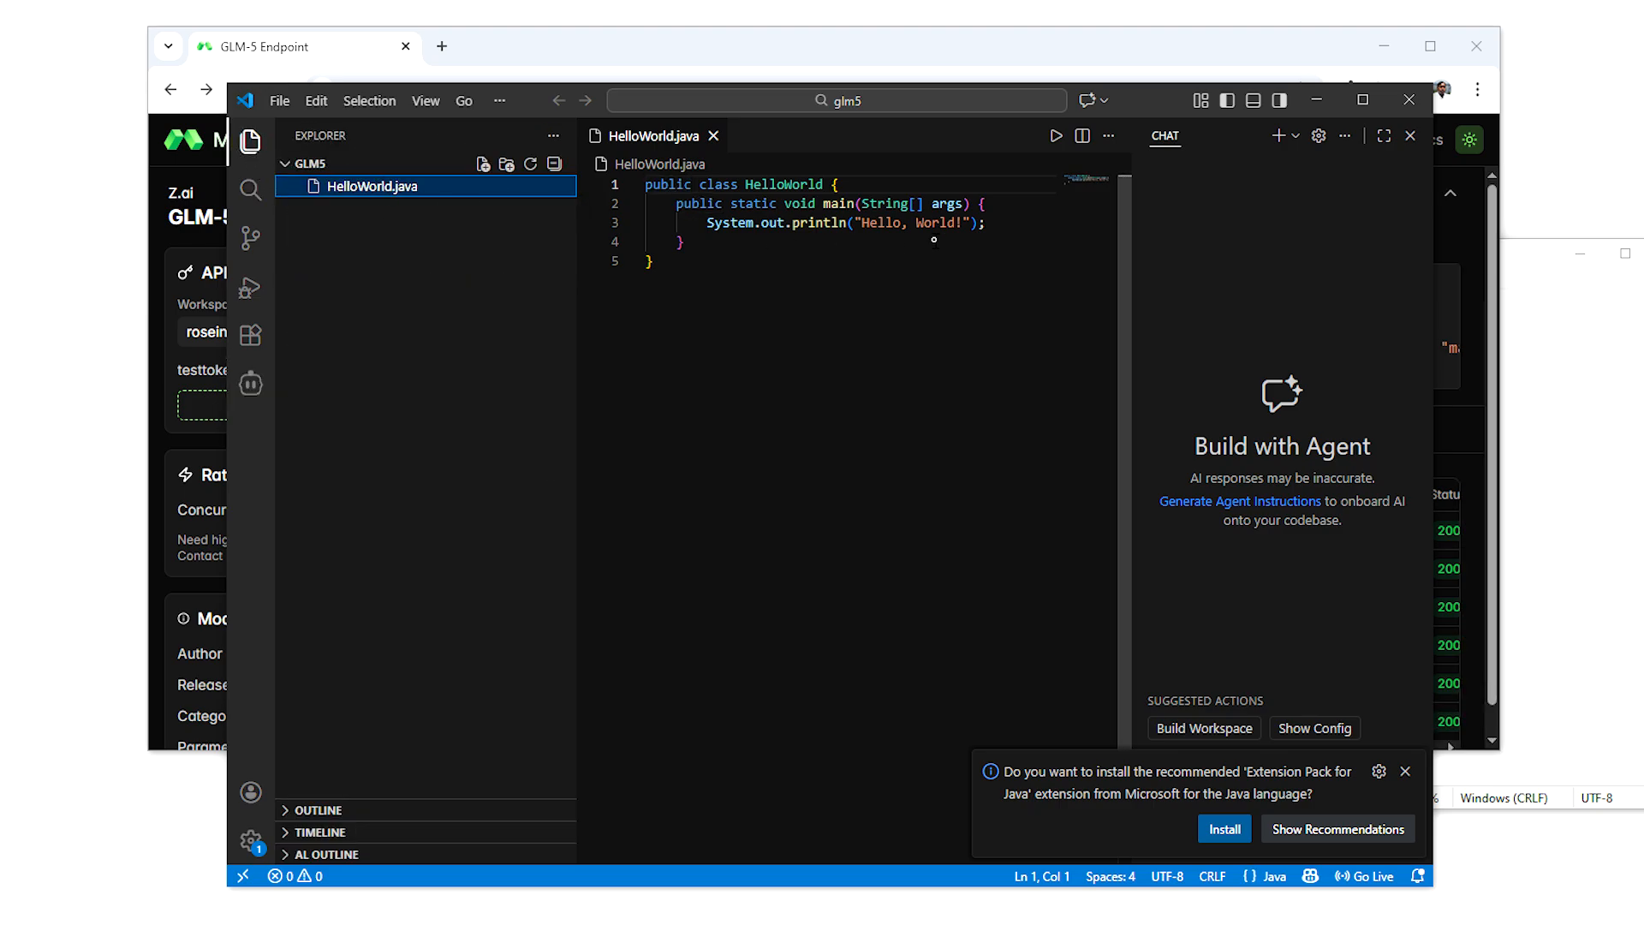
left_click(765, 261)
key("ctrl+grave")
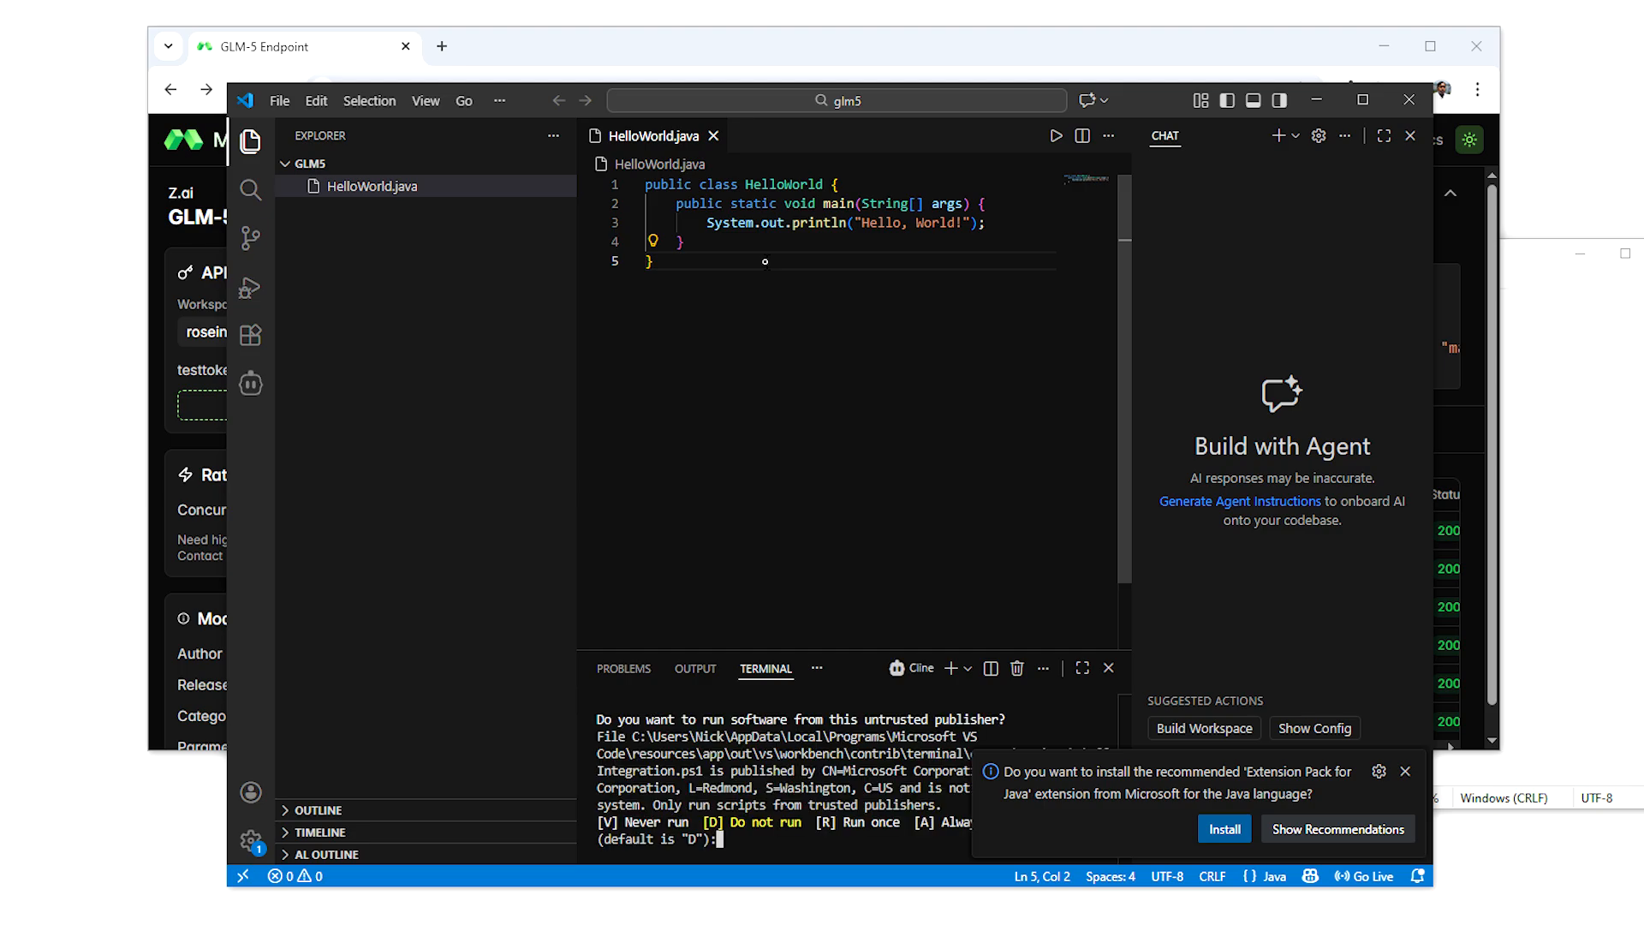
type("javac HelloWorld.java && java HelloWorld")
key("Return")
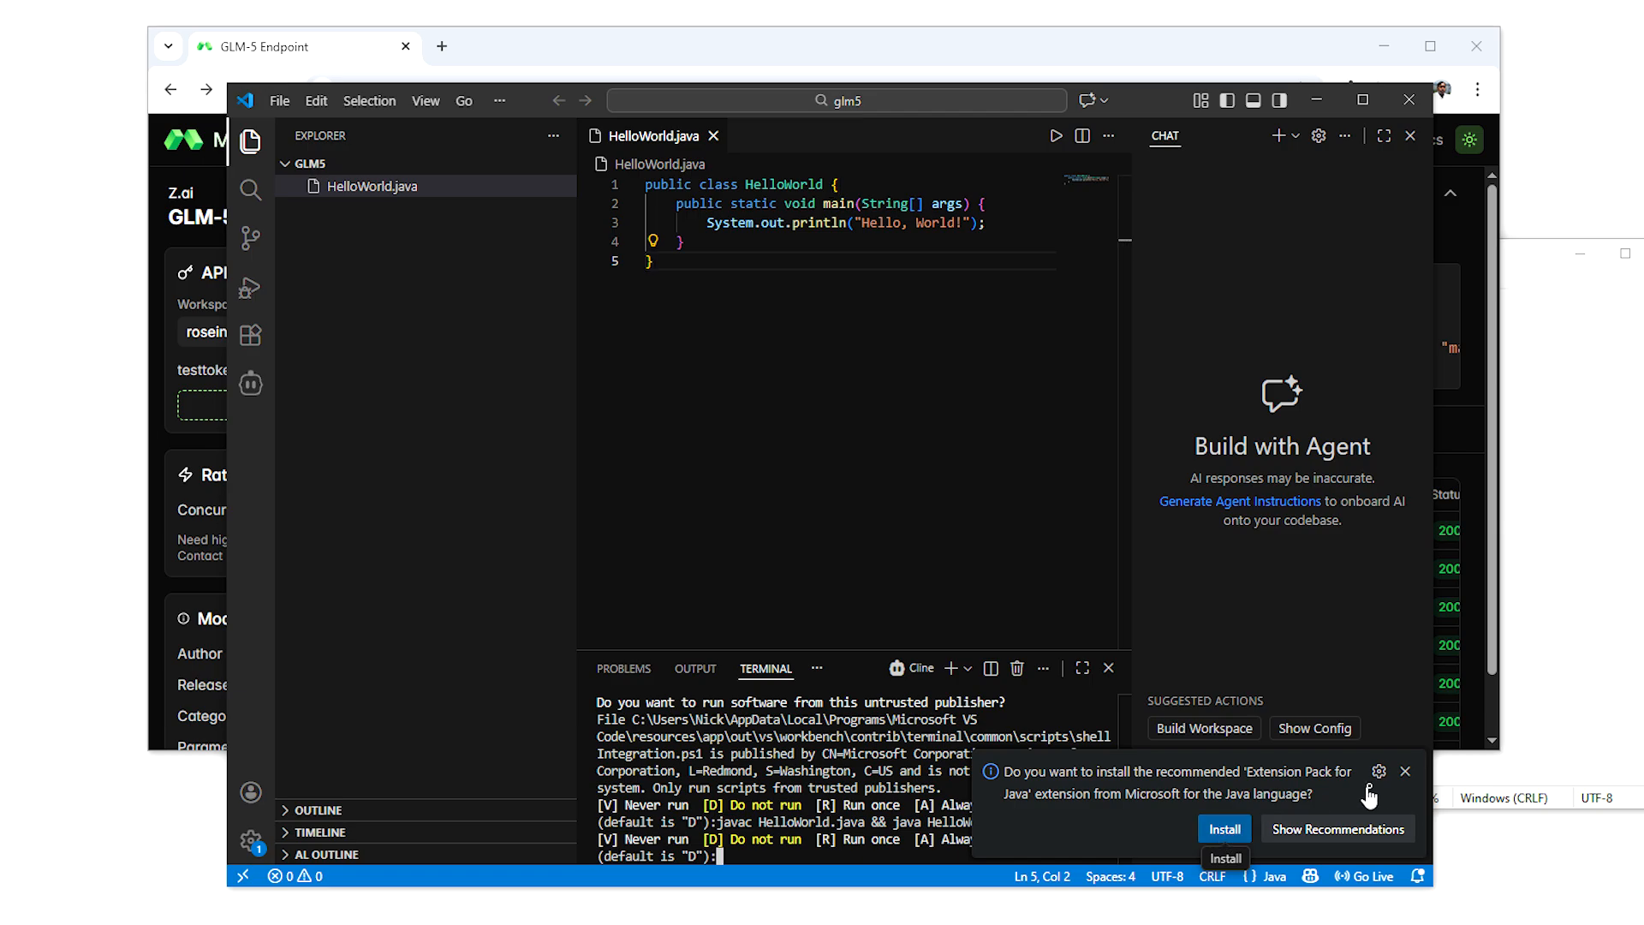
left_click(1405, 771)
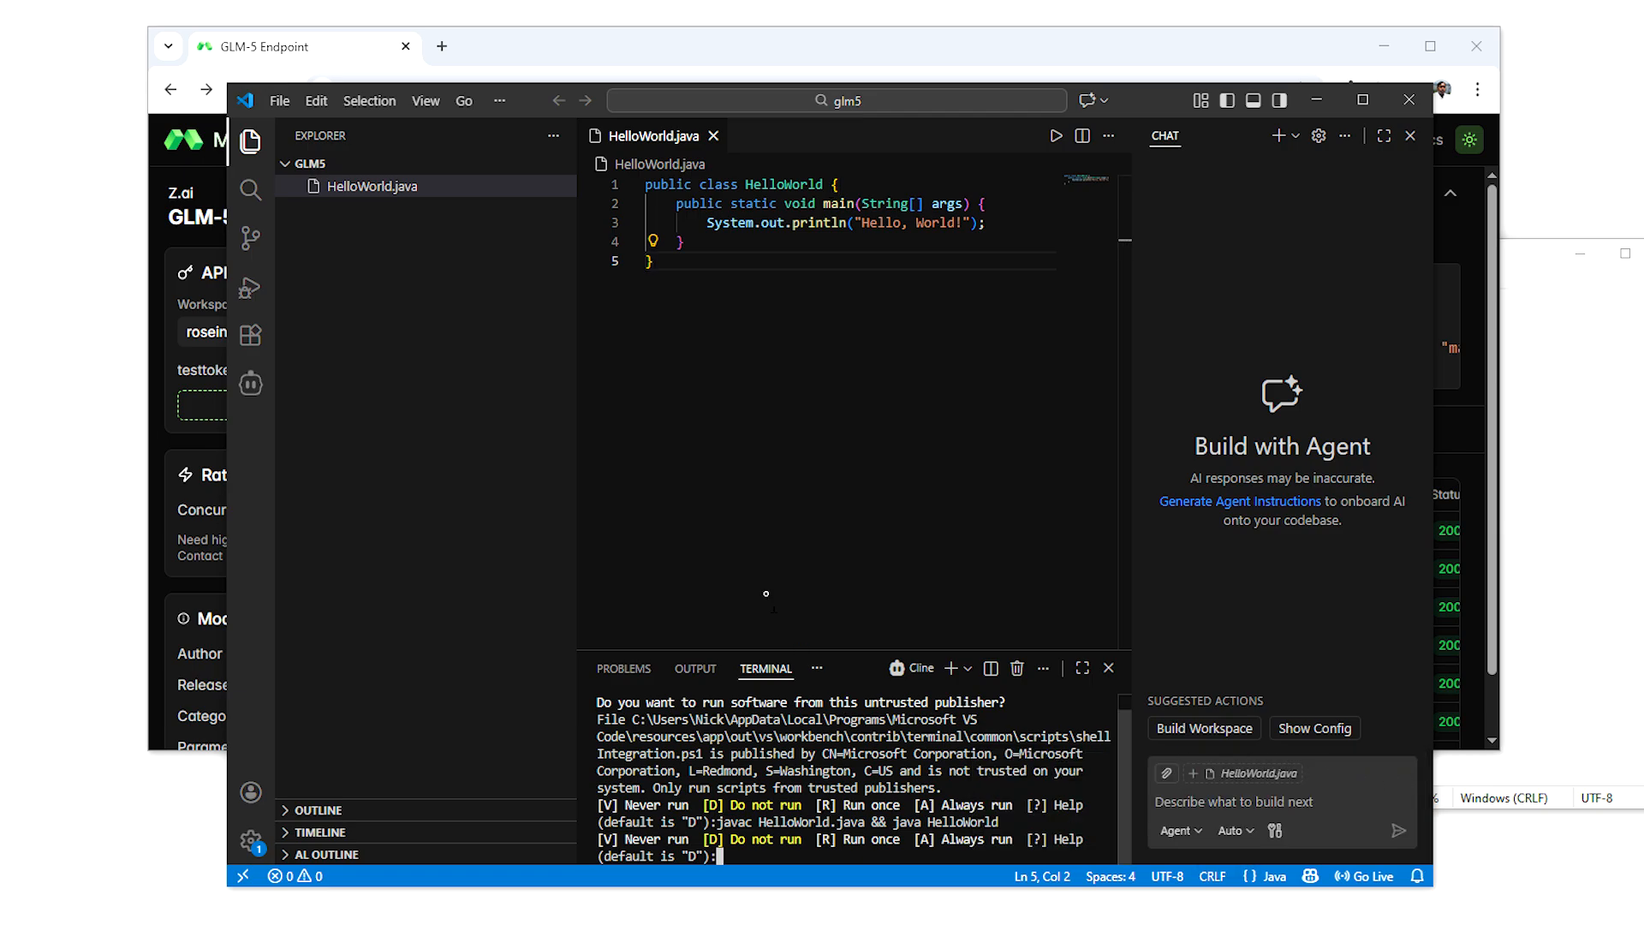
Step: Switch to Chrome and review the request log, model info and pricing on the GLM-5 endpoint page
left_click(197, 184)
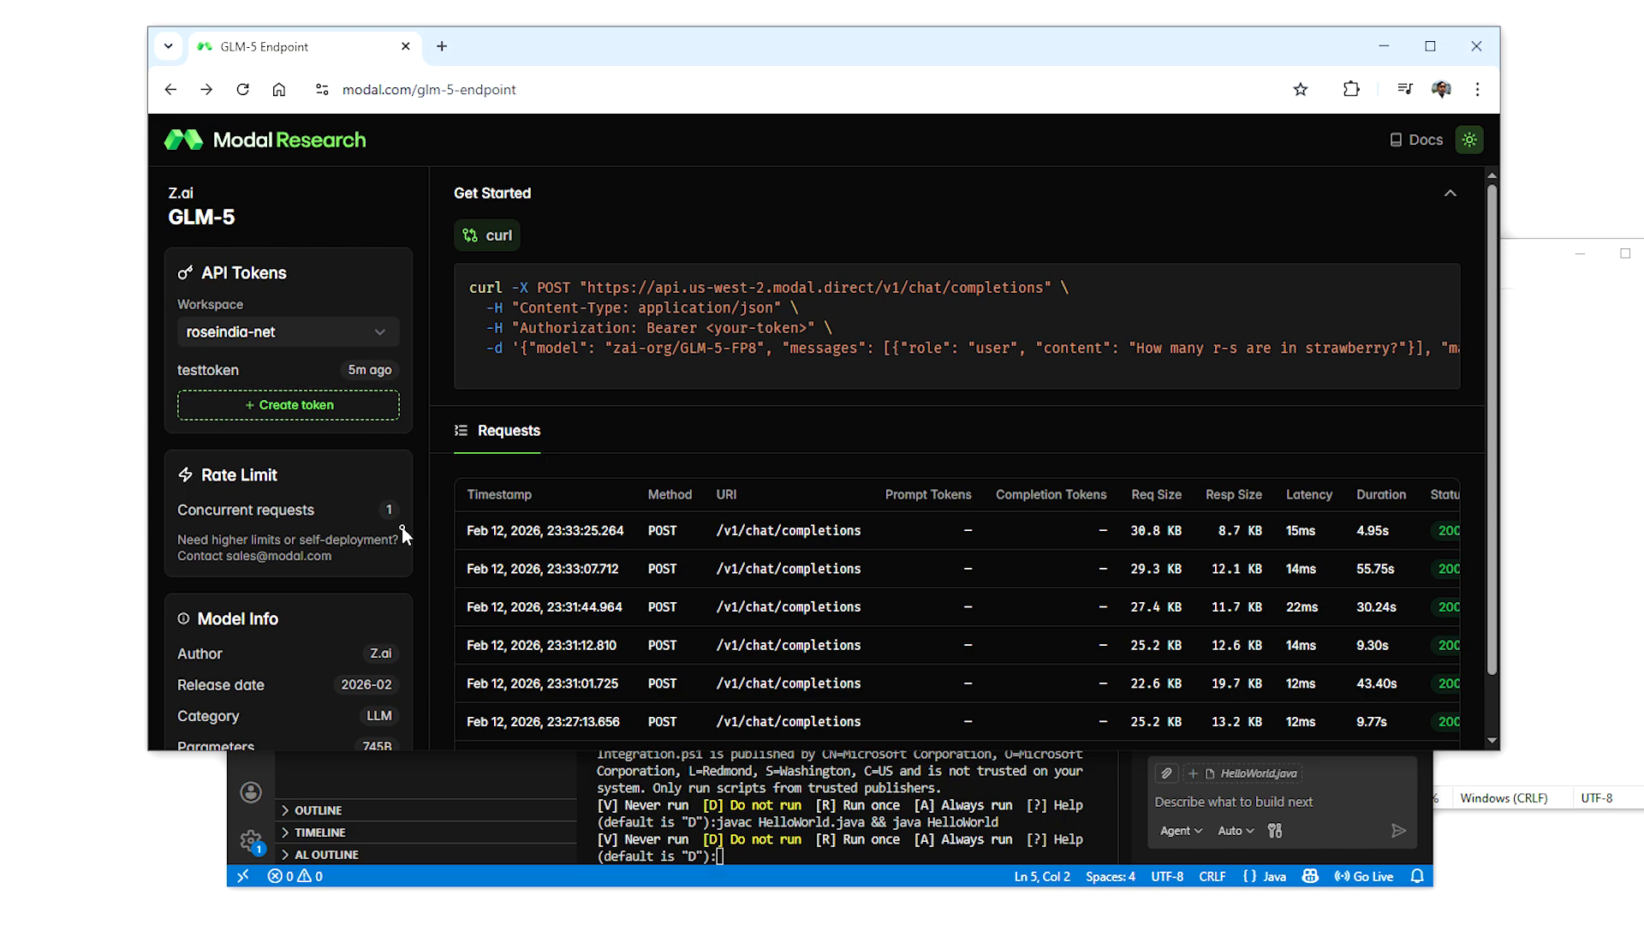
scroll(403, 529, "down", 3)
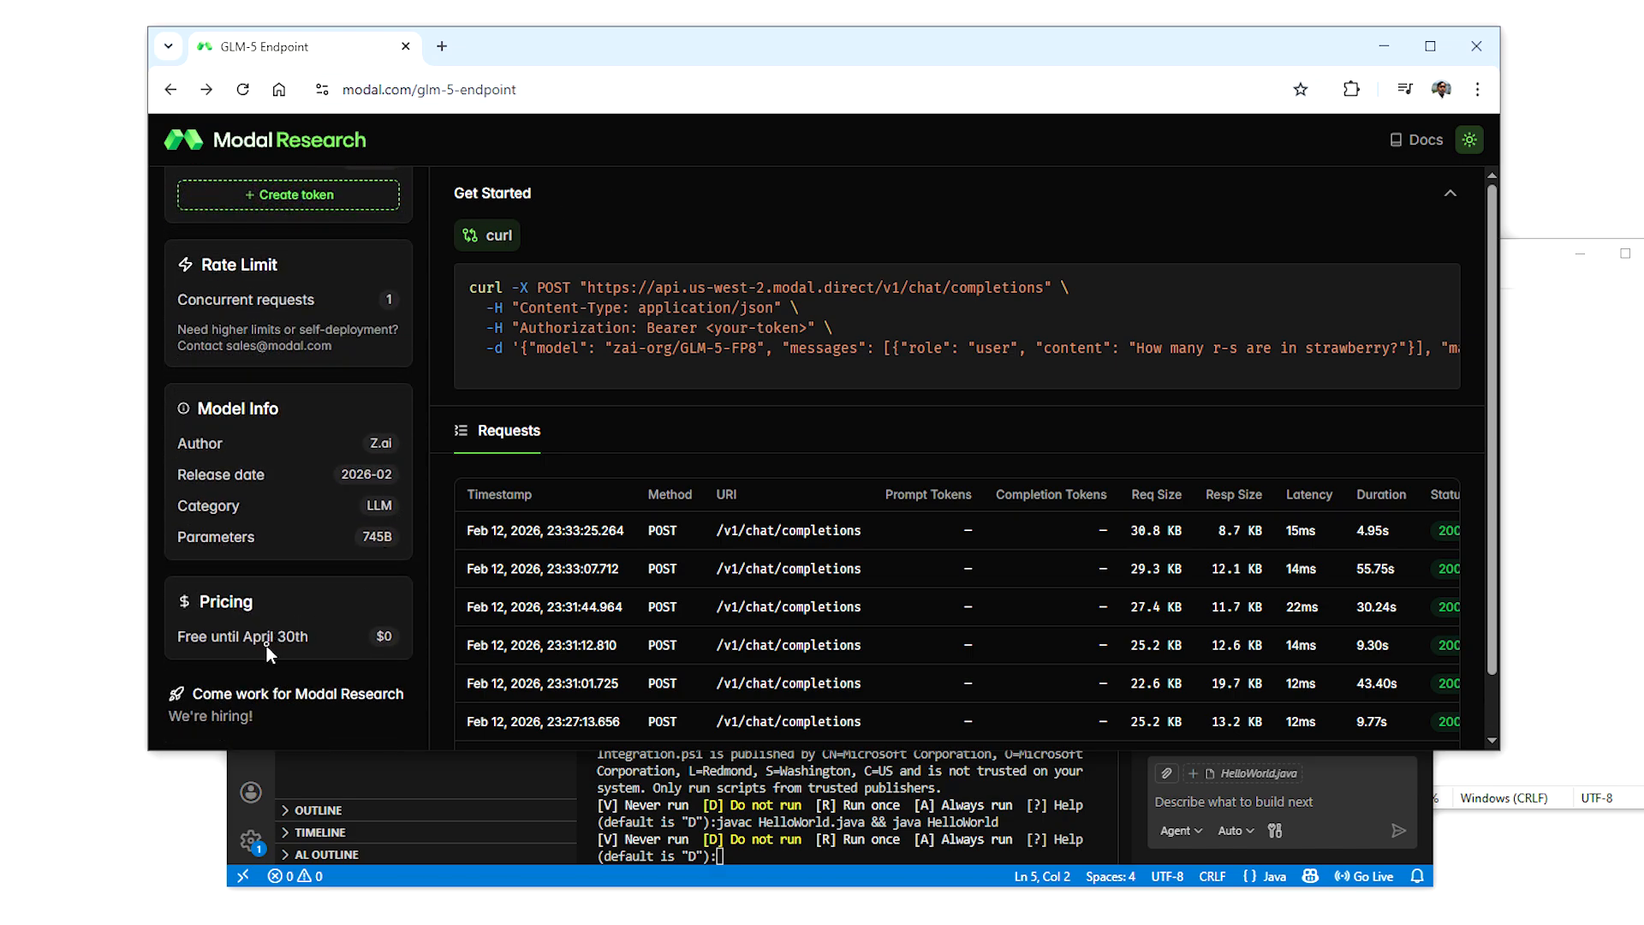